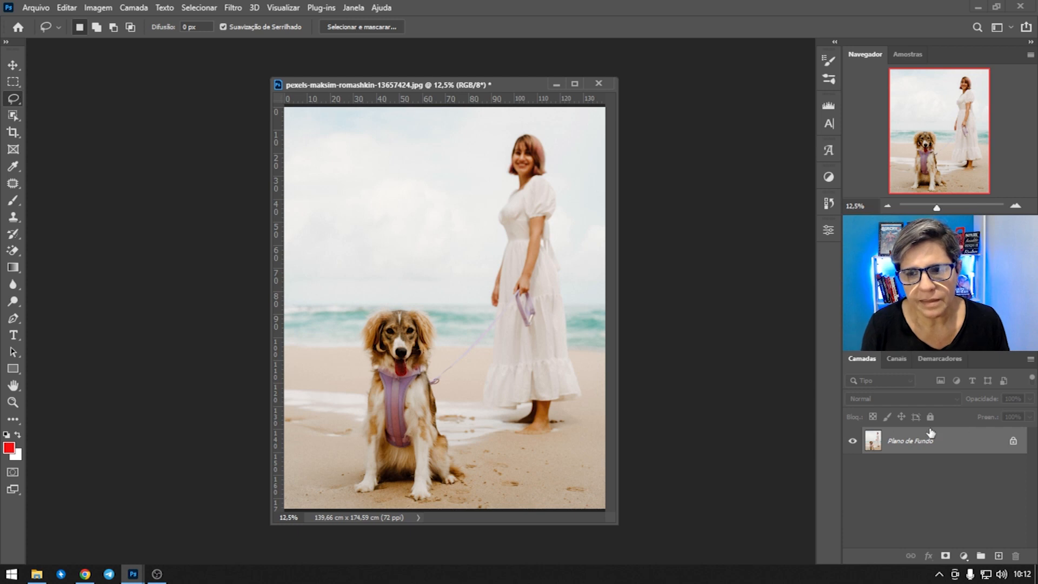
Duplicate the background layer and lasso a loose selection around the woman and the leash up to the dog's harness.
{"action": "key", "text": "ctrl+j"}
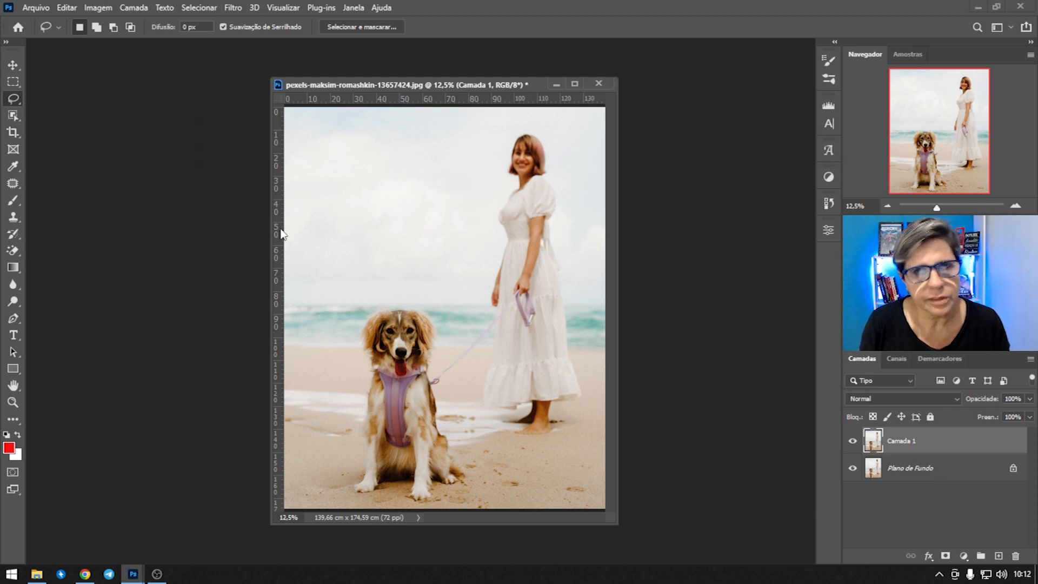
{"action": "key", "text": "l"}
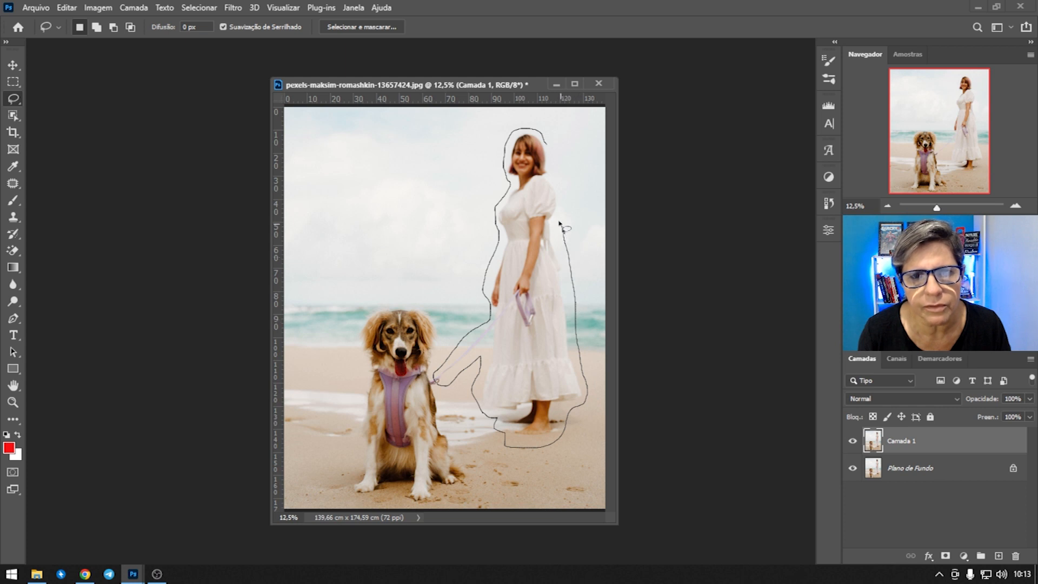
{"action": "left_click_drag", "start_coordinate": [550, 150], "coordinate": [553, 148]}
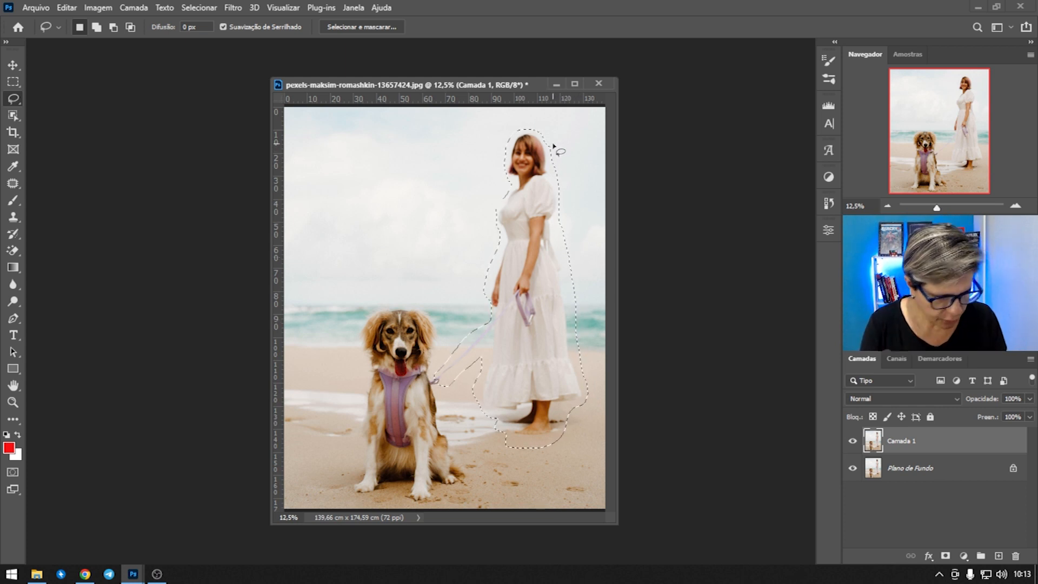
{"action": "key", "text": "shift"}
{"action": "key", "text": "shift+F5"}
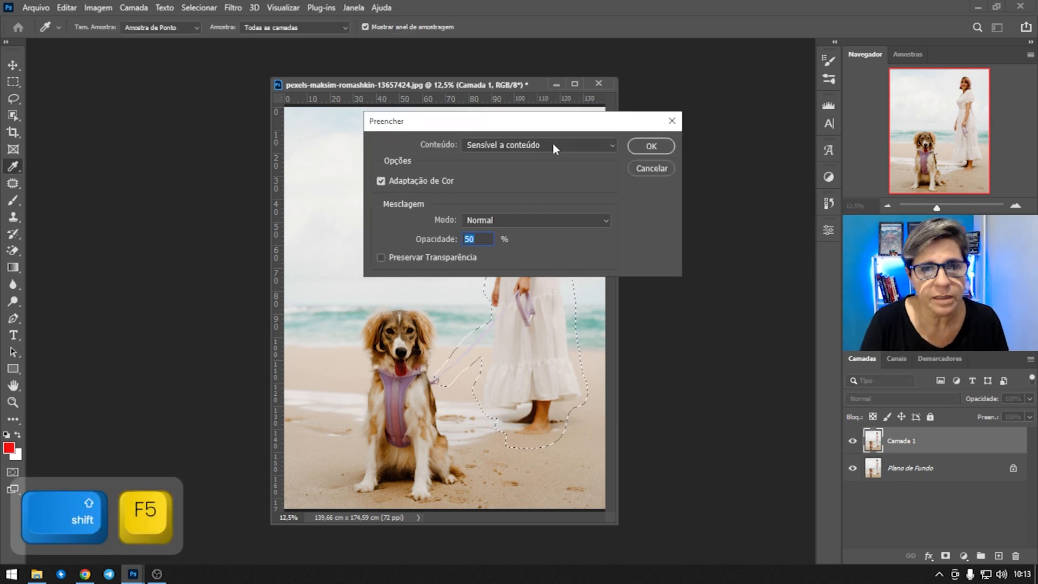
{"action": "left_click", "coordinate": [649, 169]}
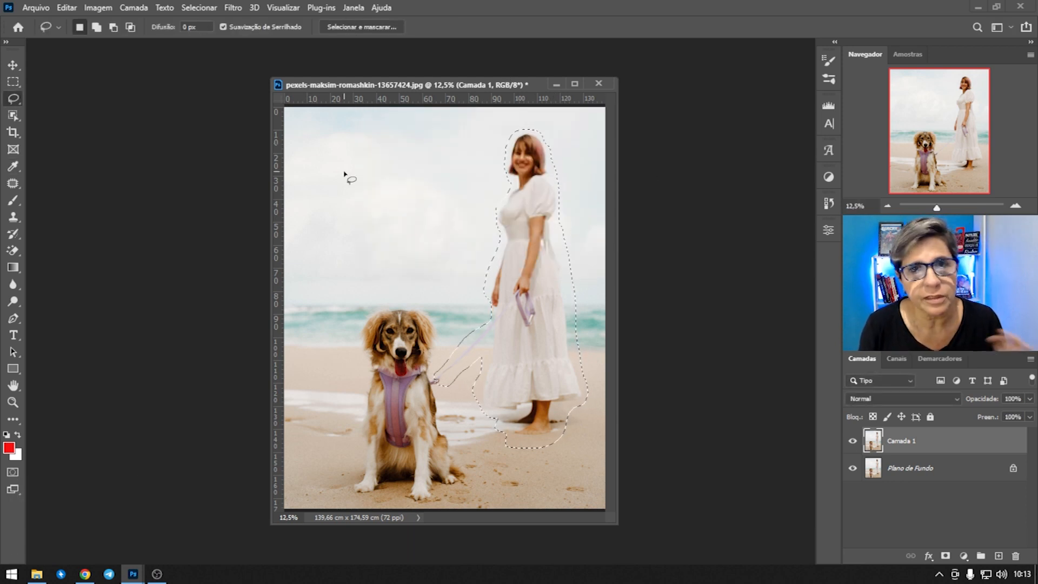
Fill the selected woman with Sensível a conteúdo (Content-Aware) at 100% opacity with Adaptação de Cor off, and deselect.
{"action": "left_click", "coordinate": [67, 8]}
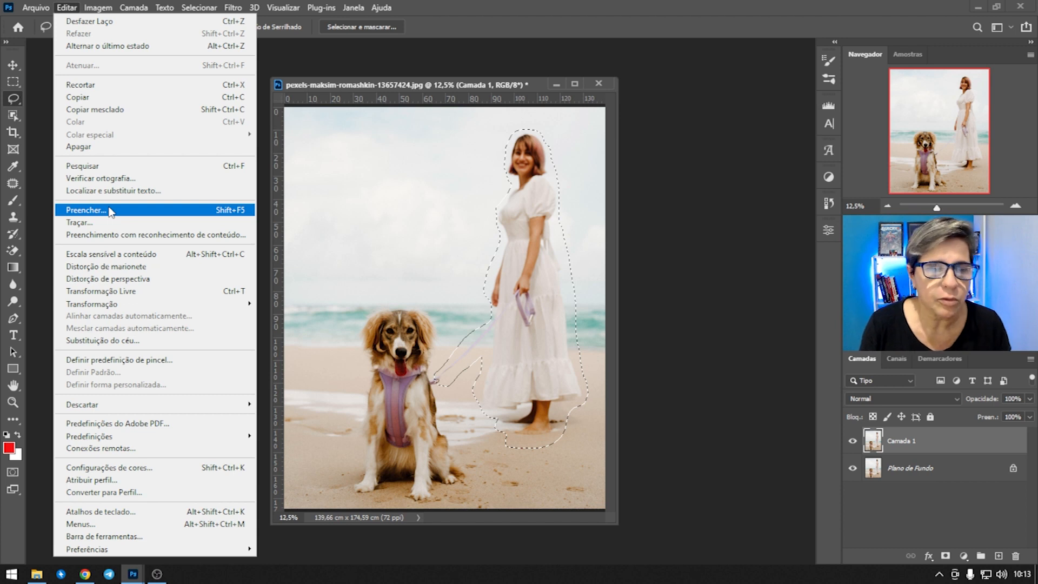
{"action": "left_click", "coordinate": [86, 210]}
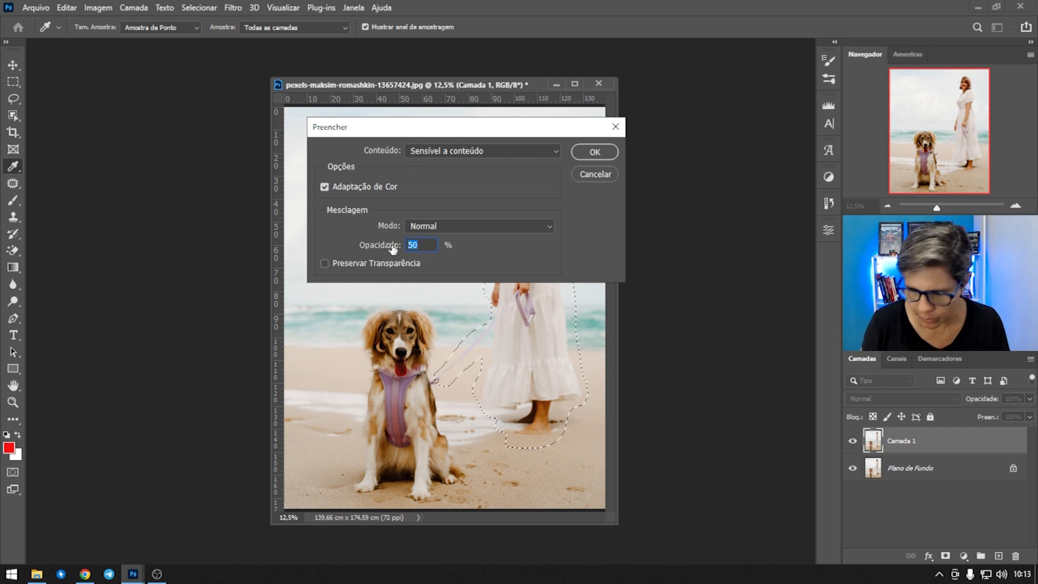
{"action": "type", "text": "100"}
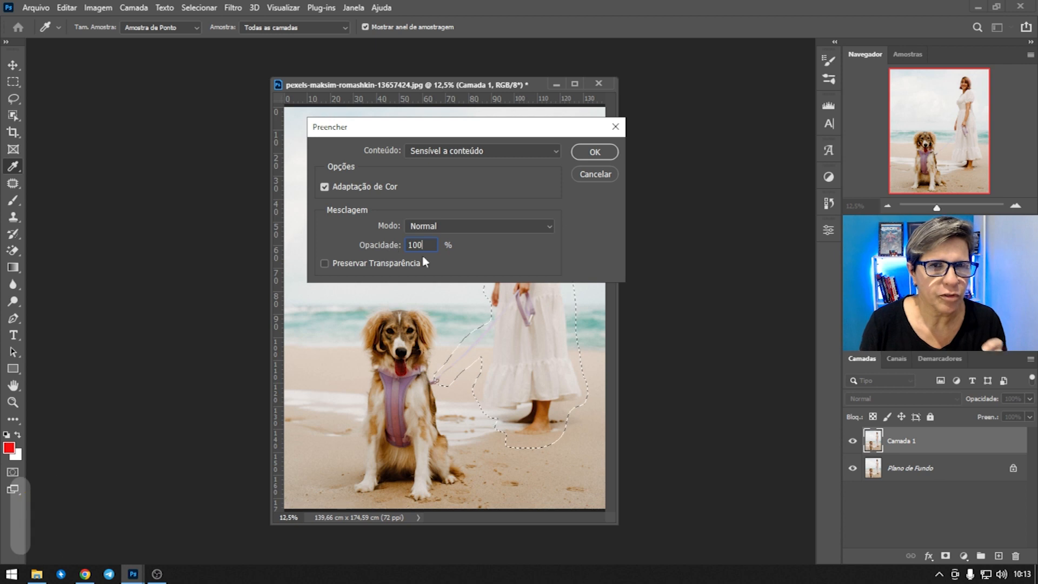
{"action": "left_click", "coordinate": [508, 186]}
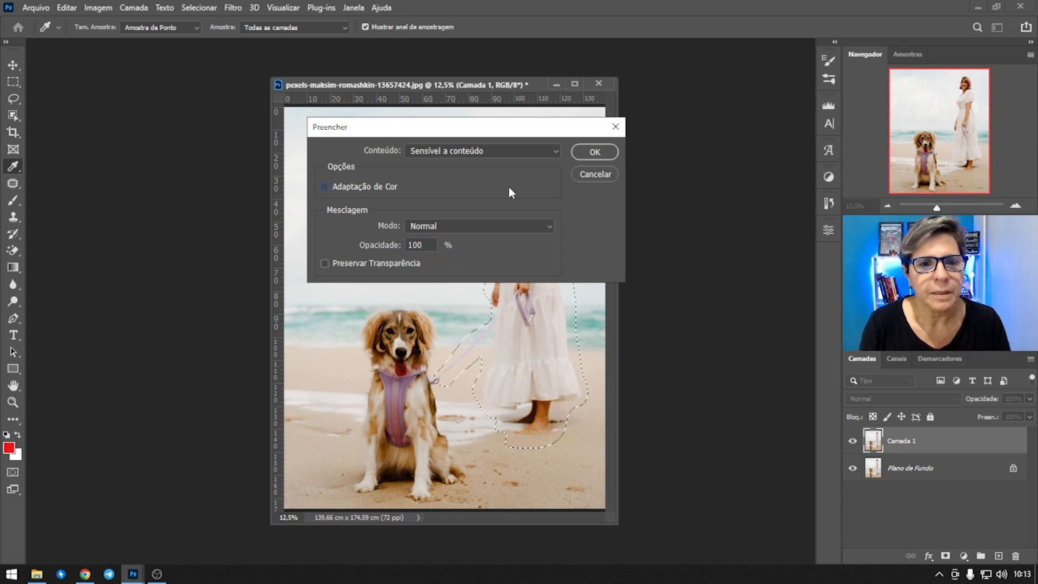
{"action": "left_click", "coordinate": [596, 154]}
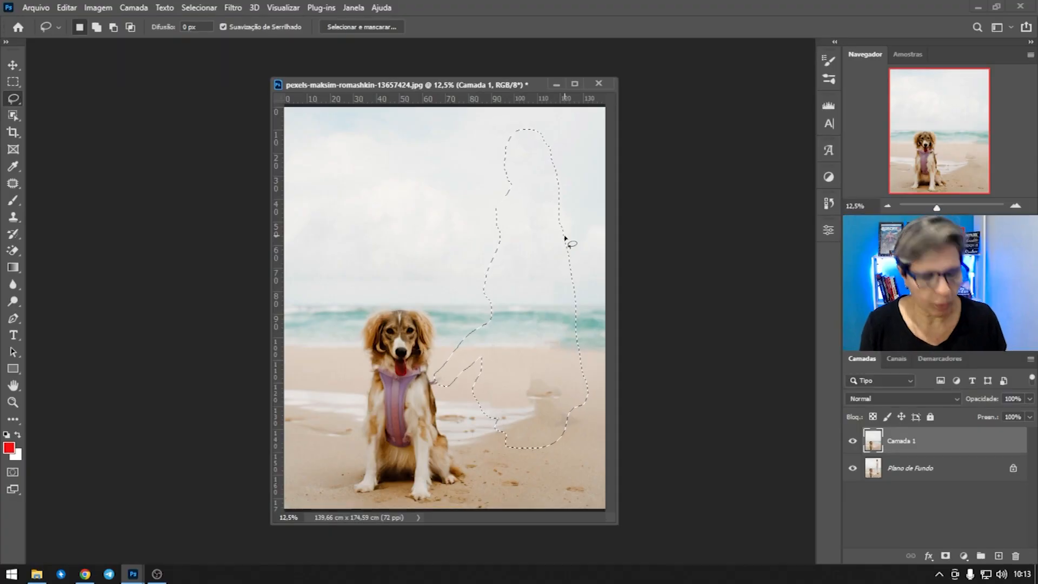
{"action": "key", "text": "ctrl+d"}
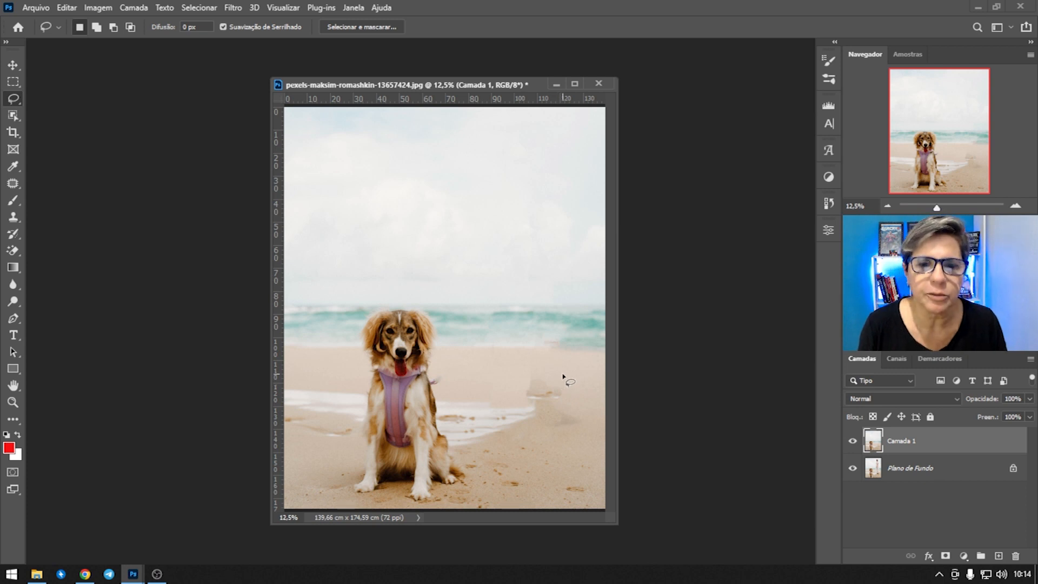
Lasso the leftover patches on the sand where the woman's feet were and fill them with Sensível a conteúdo (Content-Aware).
{"action": "left_click_drag", "start_coordinate": [592, 434], "coordinate": [566, 383]}
{"action": "key", "text": "shift"}
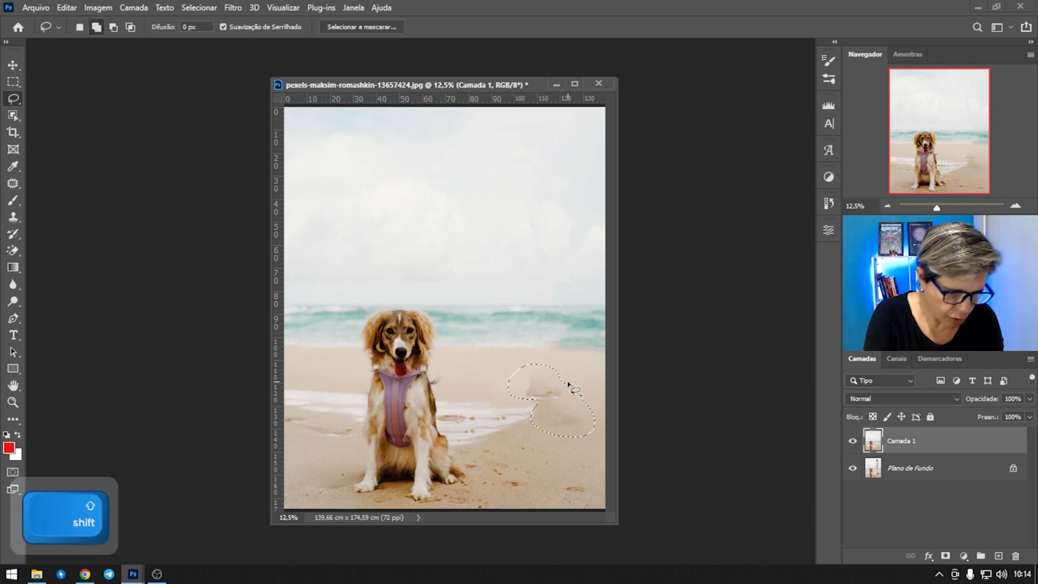
{"action": "key", "text": "shift+F5"}
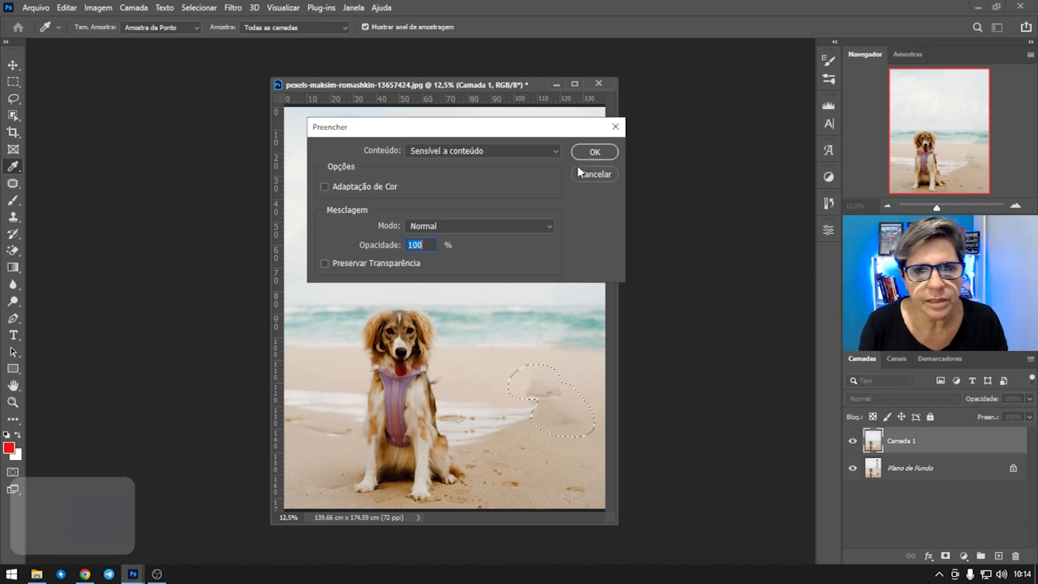
{"action": "left_click", "coordinate": [594, 151]}
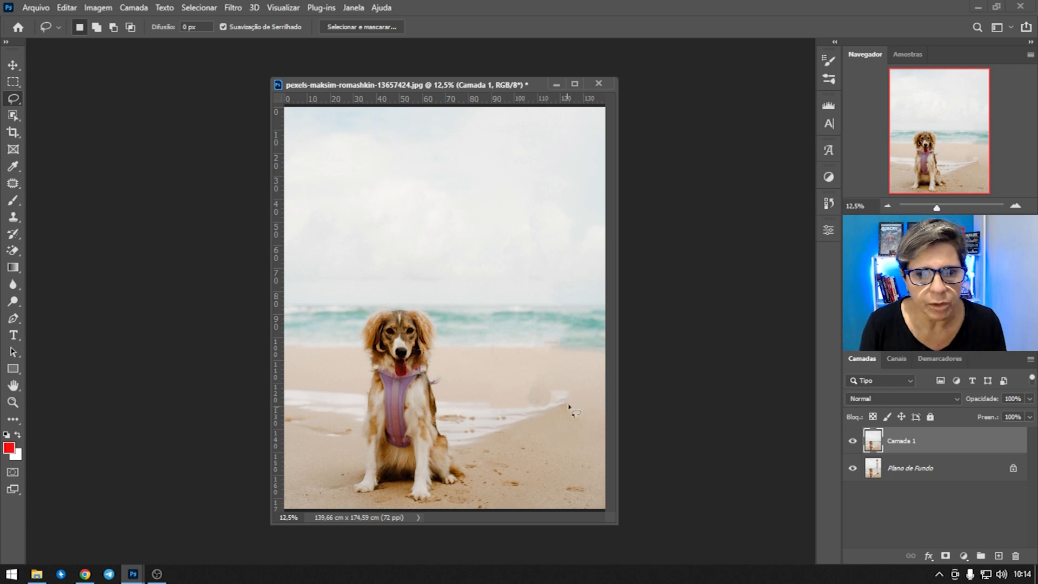
Clone clean sand over the grey smudge and leftover marks at the end of the foam line with the Clone Stamp.
{"action": "left_click", "coordinate": [16, 220]}
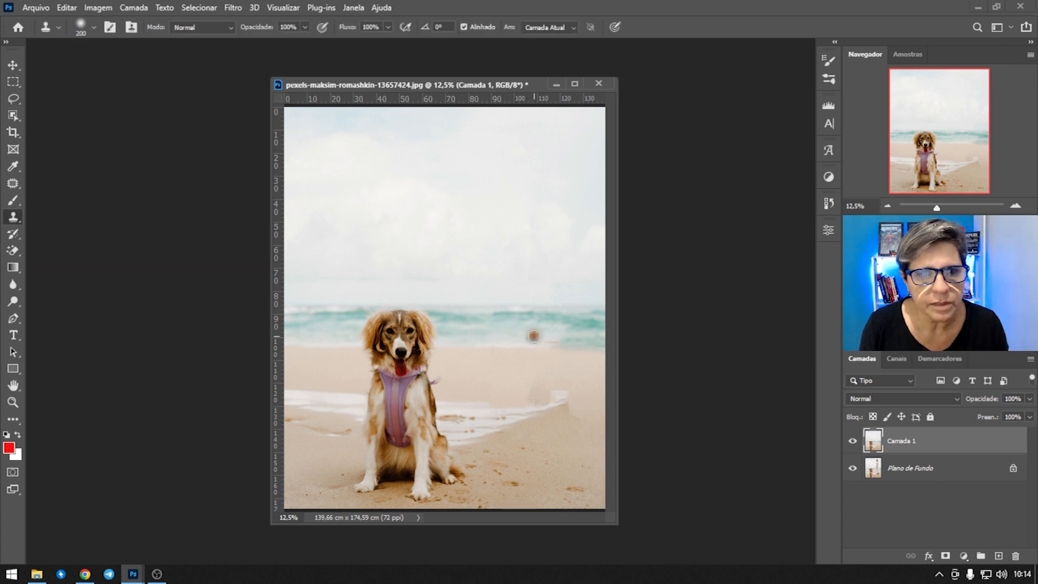
{"action": "scroll", "coordinate": [553, 374], "scroll_direction": "up", "scroll_amount": 2}
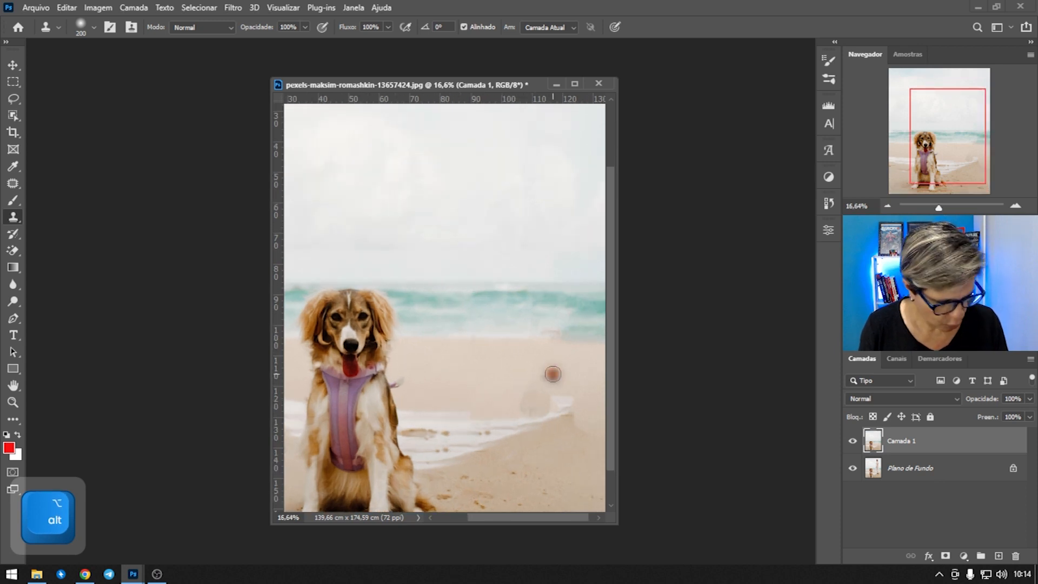
{"action": "scroll", "coordinate": [552, 373], "scroll_direction": "up", "scroll_amount": 3}
{"action": "key", "text": "space"}
{"action": "left_click_drag", "start_coordinate": [556, 377], "coordinate": [469, 313]}
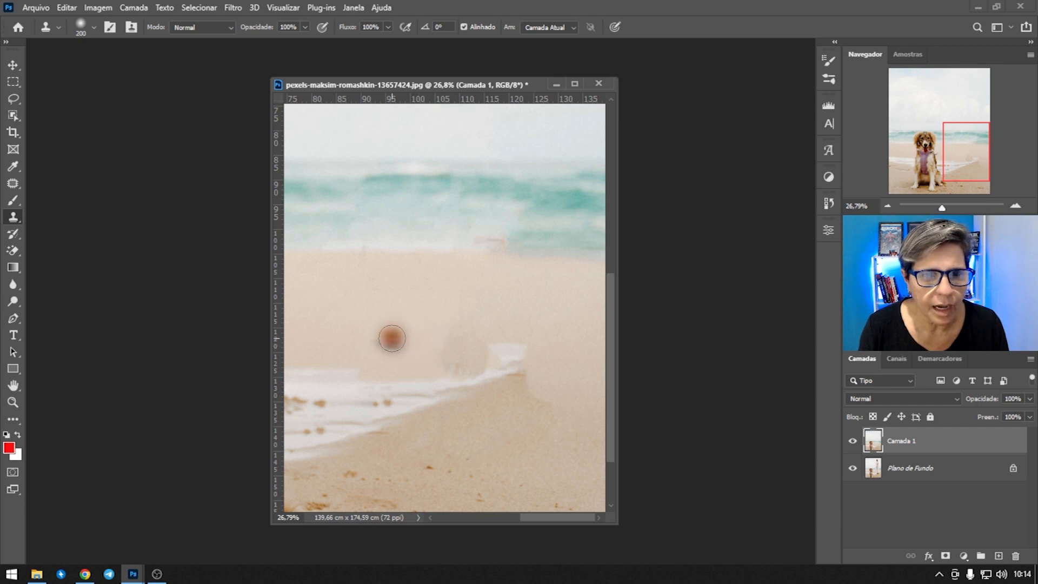
{"action": "key", "text": "alt"}
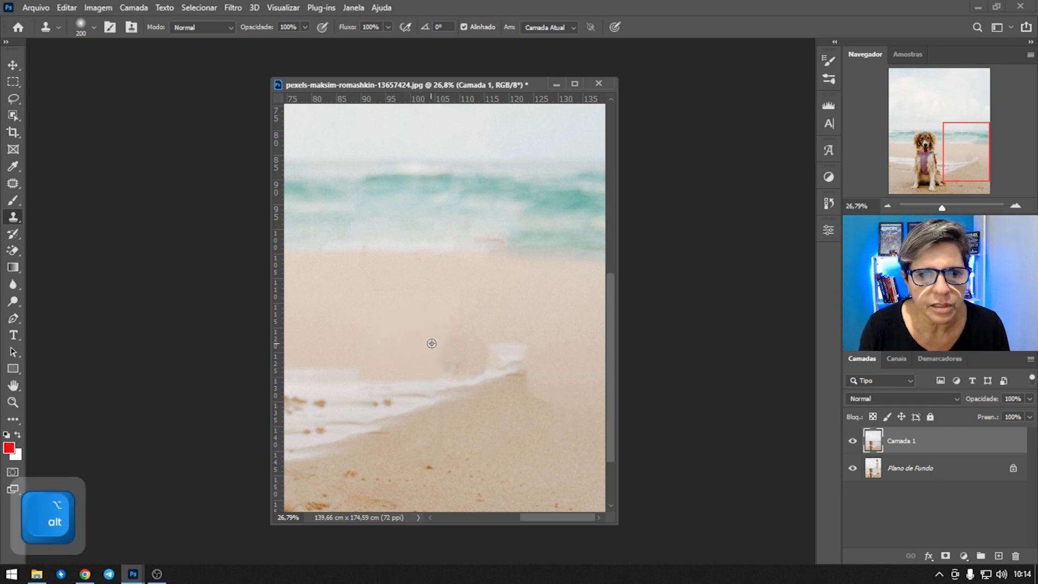
{"action": "mouse_move", "coordinate": [447, 343]}
{"action": "left_mouse_down"}
{"action": "mouse_move", "coordinate": [466, 335]}
{"action": "mouse_move", "coordinate": [445, 333]}
{"action": "mouse_move", "coordinate": [445, 352]}
{"action": "mouse_move", "coordinate": [463, 358]}
{"action": "mouse_move", "coordinate": [489, 342]}
{"action": "mouse_move", "coordinate": [517, 351]}
{"action": "mouse_move", "coordinate": [479, 359]}
{"action": "mouse_move", "coordinate": [463, 324]}
{"action": "mouse_move", "coordinate": [493, 310]}
{"action": "left_mouse_up"}
{"action": "left_click", "coordinate": [561, 350], "text": "alt"}
{"action": "left_click", "coordinate": [527, 354], "text": "alt"}
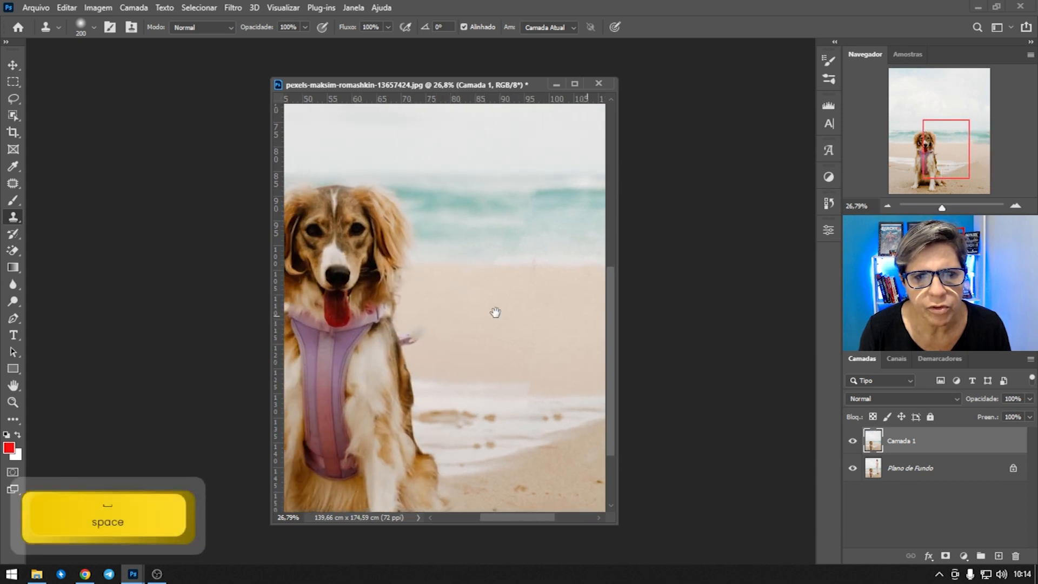
Clone sand over the leash remnant beside the dog's harness, reducing the Clone Stamp brush size to 31 px.
{"action": "left_click", "coordinate": [424, 305], "text": "alt"}
{"action": "left_click_drag", "start_coordinate": [419, 320], "coordinate": [416, 332]}
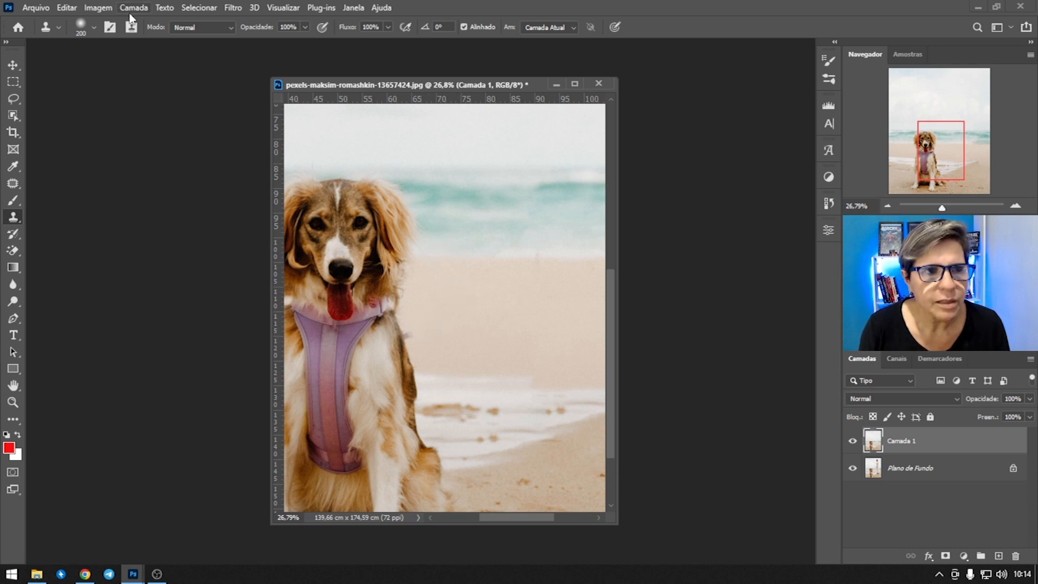
{"action": "left_click", "coordinate": [94, 27]}
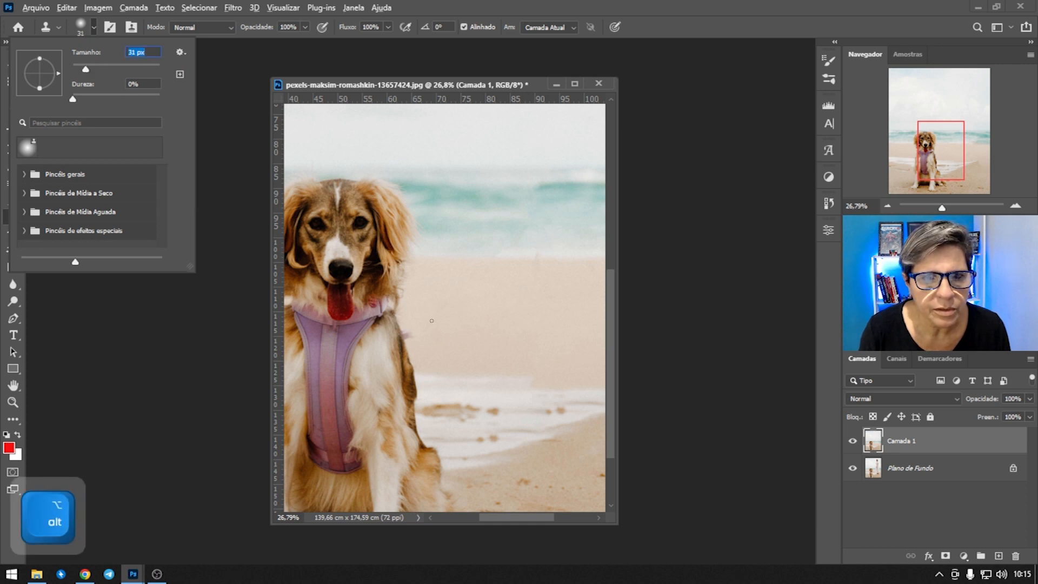
{"action": "left_click", "coordinate": [437, 319], "text": "alt"}
{"action": "left_click_drag", "start_coordinate": [437, 320], "coordinate": [437, 351]}
{"action": "left_click", "coordinate": [439, 325], "text": "ctrl"}
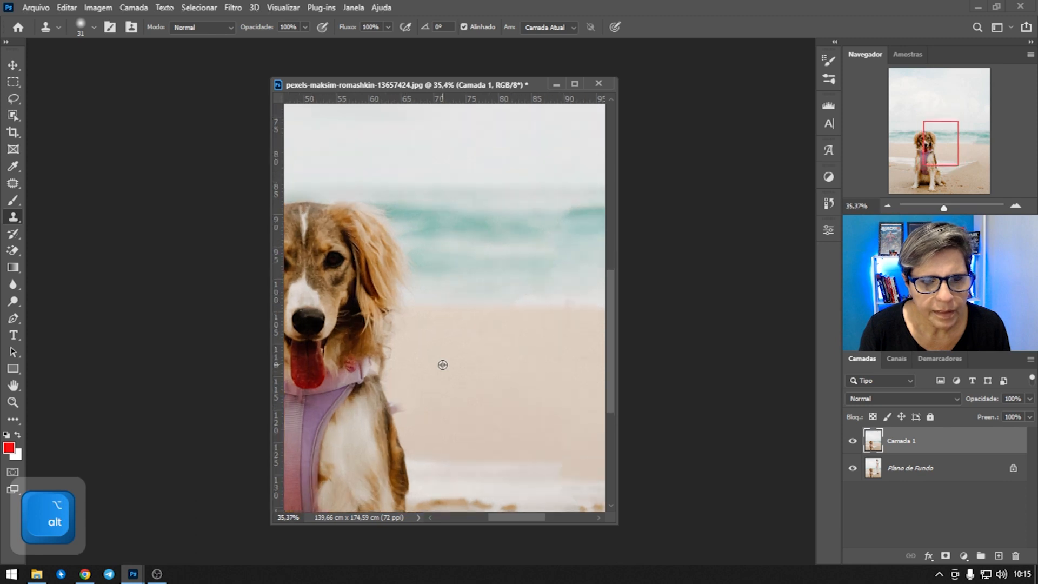
{"action": "mouse_move", "coordinate": [444, 328]}
{"action": "left_mouse_down"}
{"action": "mouse_move", "coordinate": [410, 322]}
{"action": "mouse_move", "coordinate": [423, 303]}
{"action": "mouse_move", "coordinate": [379, 298]}
{"action": "mouse_move", "coordinate": [380, 319]}
{"action": "mouse_move", "coordinate": [413, 315]}
{"action": "mouse_move", "coordinate": [400, 329]}
{"action": "mouse_move", "coordinate": [387, 320]}
{"action": "mouse_move", "coordinate": [384, 336]}
{"action": "mouse_move", "coordinate": [376, 305]}
{"action": "mouse_move", "coordinate": [410, 323]}
{"action": "left_mouse_up"}
{"action": "scroll", "coordinate": [438, 311], "scroll_direction": "up", "scroll_amount": 7}
{"action": "left_click", "coordinate": [446, 344], "text": "alt"}
{"action": "left_click_drag", "start_coordinate": [504, 318], "coordinate": [481, 343]}
{"action": "scroll", "coordinate": [482, 341], "scroll_direction": "down", "scroll_amount": 3}
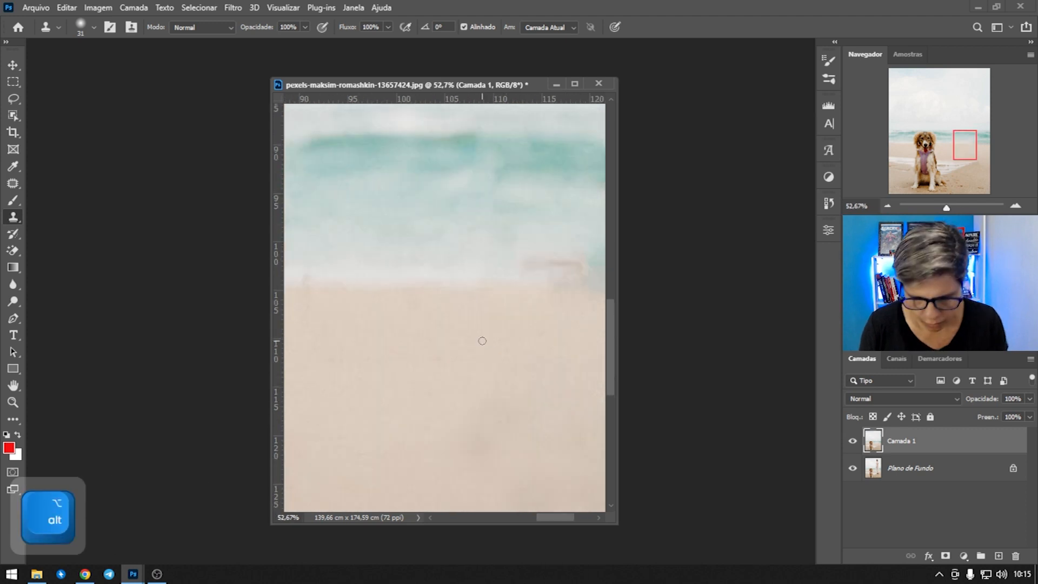
{"action": "key", "text": "ctrl+0"}
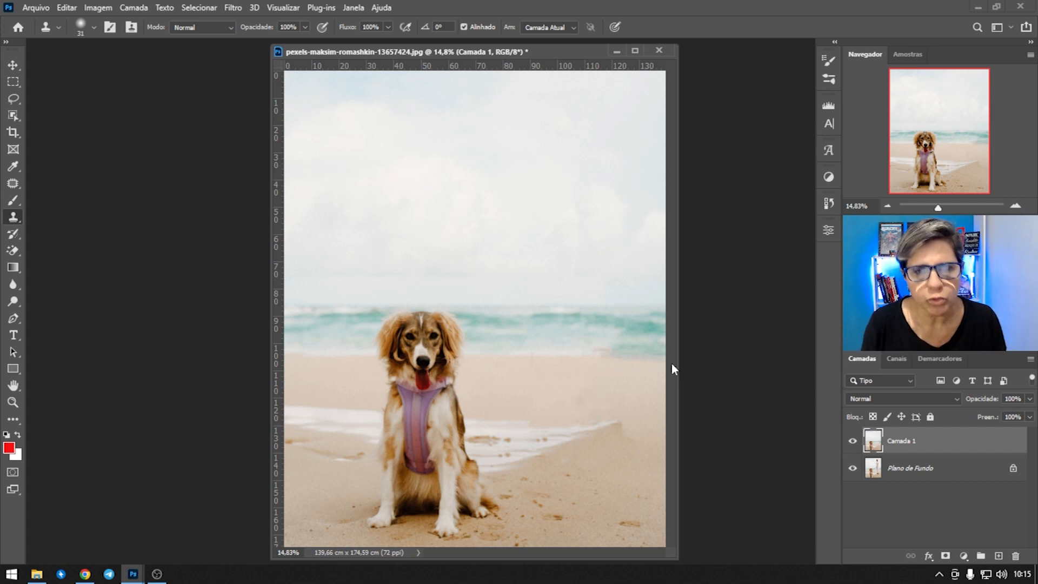
Minimize the retouched photo and switch to the sunset beach photo of the brown dog and woman.
{"action": "left_click", "coordinate": [621, 51]}
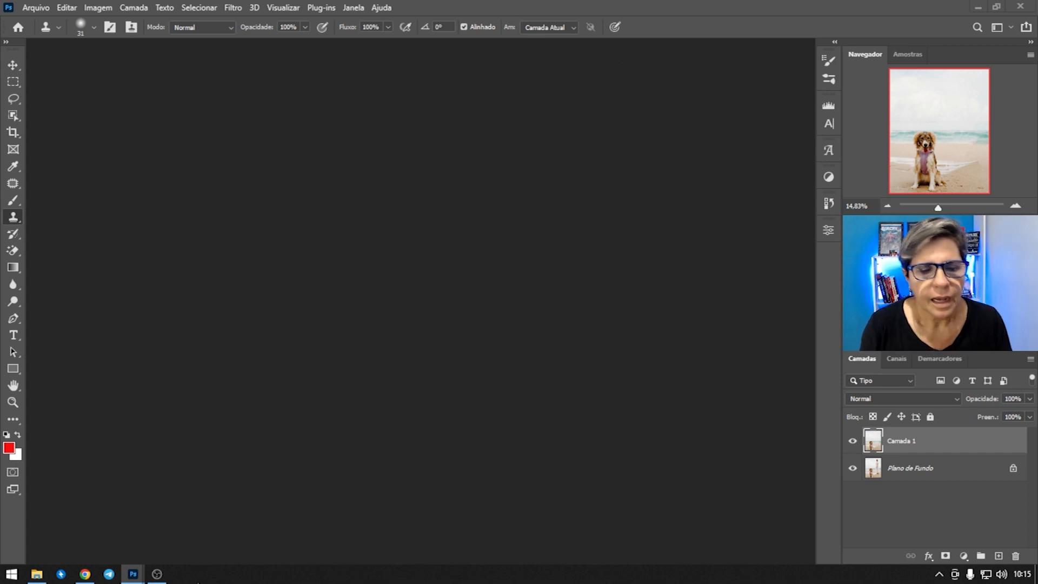
{"action": "mouse_move", "coordinate": [132, 573]}
{"action": "left_click", "coordinate": [293, 544]}
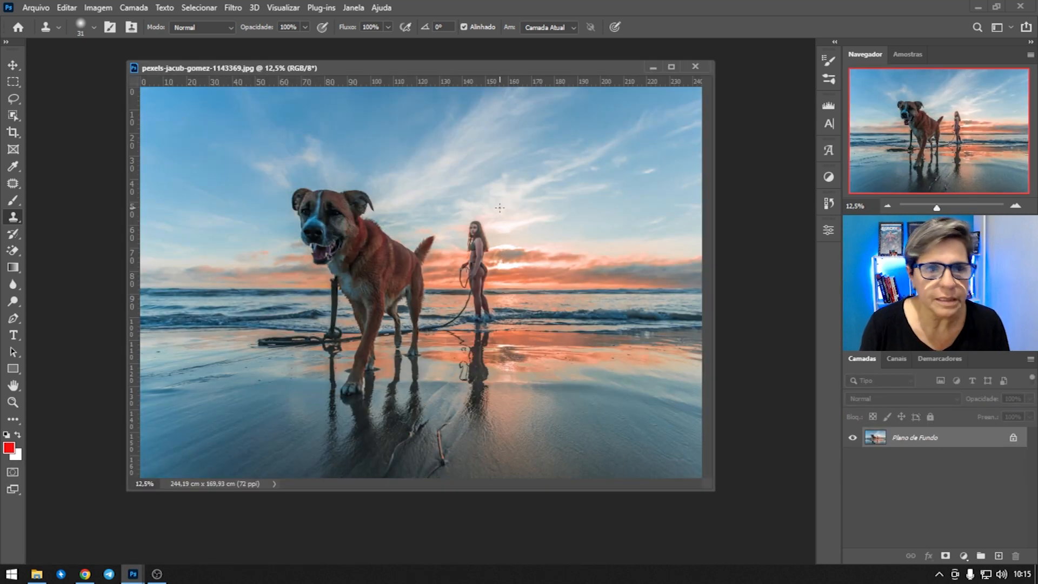
Duplicate the background layer and lasso around the woman, her reflection and the leash leading to the dog.
{"action": "left_click", "coordinate": [13, 102]}
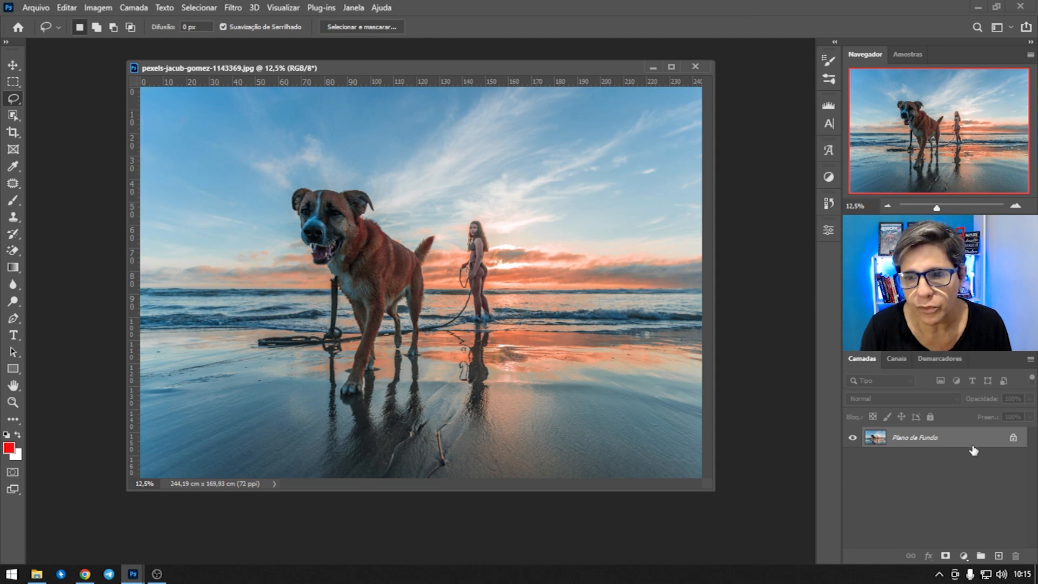
{"action": "key", "text": "ctrl+j"}
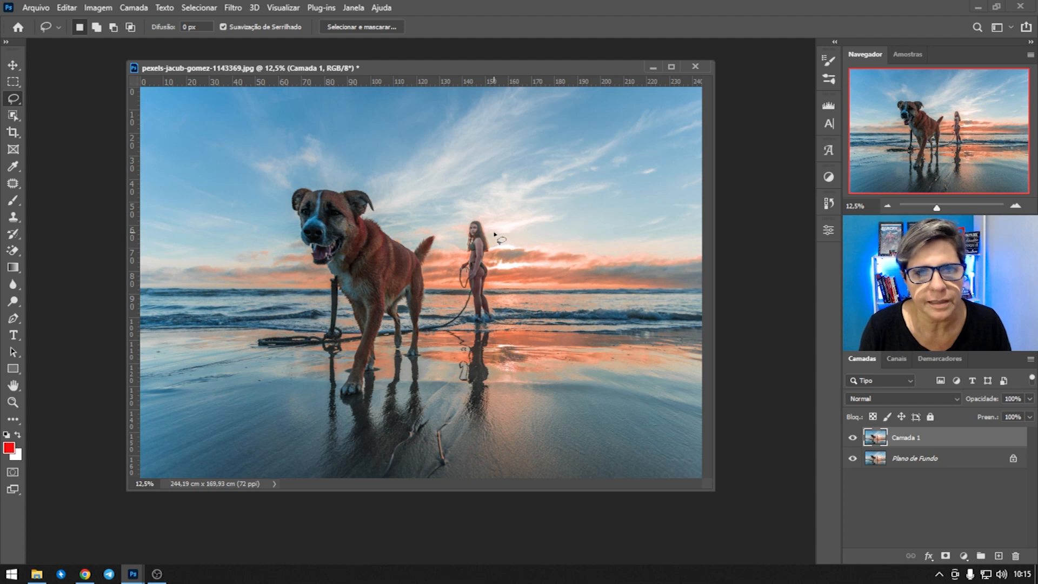
{"action": "mouse_move", "coordinate": [482, 219]}
{"action": "left_mouse_down"}
{"action": "mouse_move", "coordinate": [468, 221]}
{"action": "mouse_move", "coordinate": [457, 263]}
{"action": "mouse_move", "coordinate": [460, 308]}
{"action": "mouse_move", "coordinate": [425, 329]}
{"action": "mouse_move", "coordinate": [460, 350]}
{"action": "mouse_move", "coordinate": [452, 374]}
{"action": "mouse_move", "coordinate": [466, 413]}
{"action": "mouse_move", "coordinate": [493, 401]}
{"action": "mouse_move", "coordinate": [504, 327]}
{"action": "mouse_move", "coordinate": [489, 233]}
{"action": "left_mouse_up"}
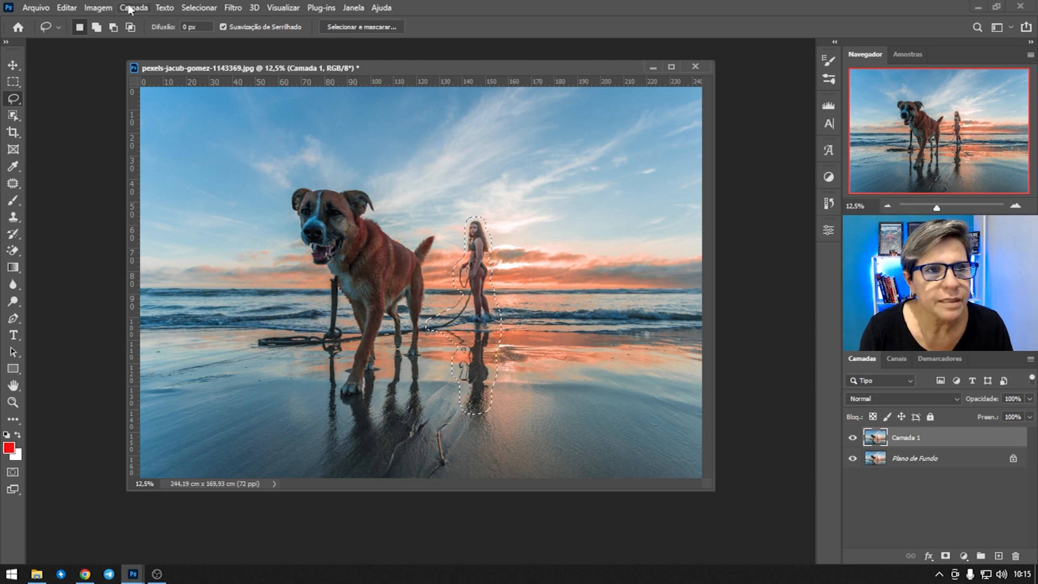
Fill the selected woman and reflection with Sensível a conteúdo (Content-Aware) at 100% opacity.
{"action": "left_click", "coordinate": [67, 7]}
{"action": "left_click", "coordinate": [85, 211]}
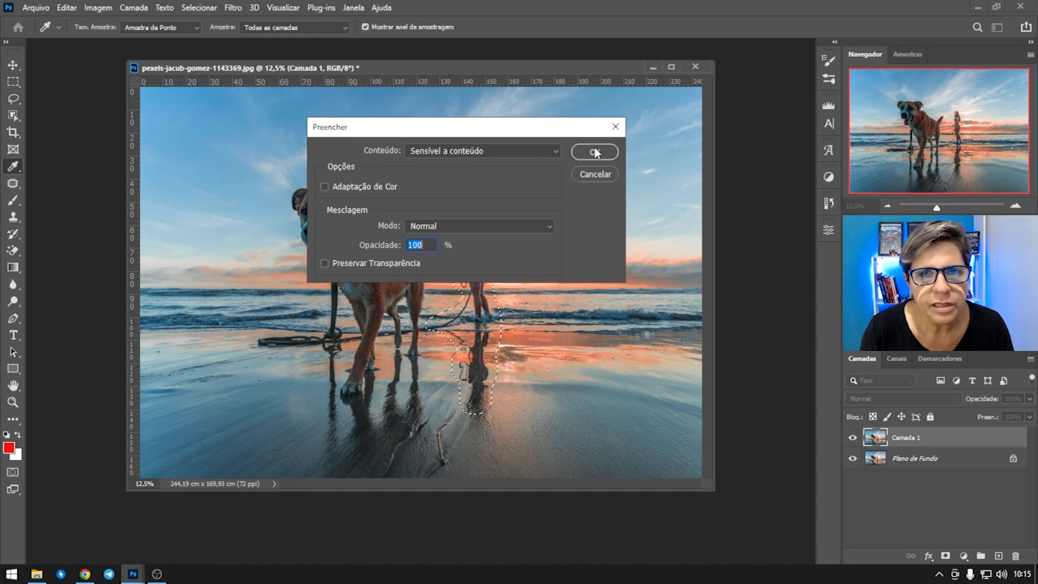
{"action": "left_click_drag", "start_coordinate": [527, 132], "coordinate": [513, 141]}
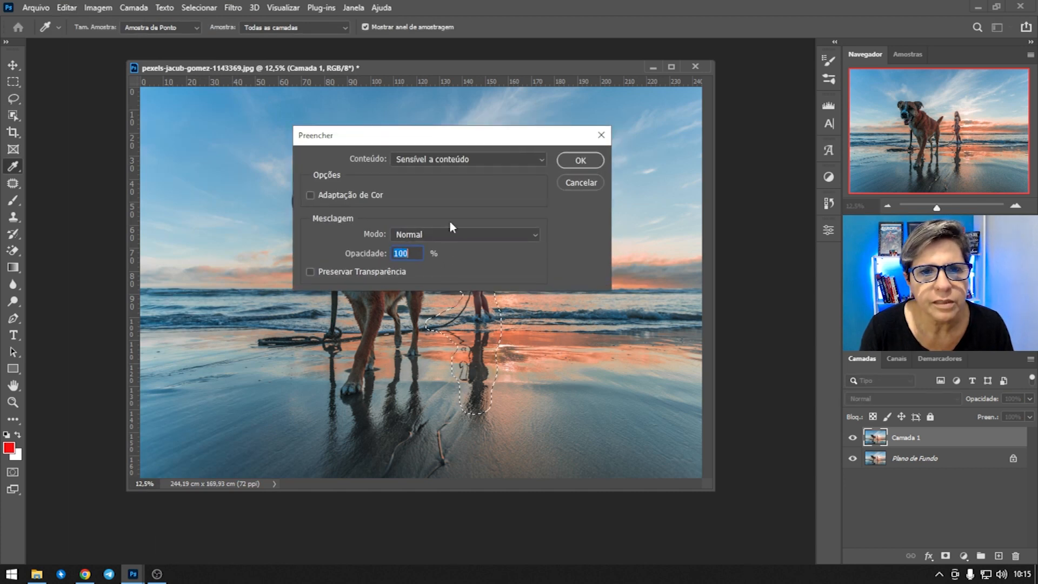
{"action": "left_click", "coordinate": [578, 159]}
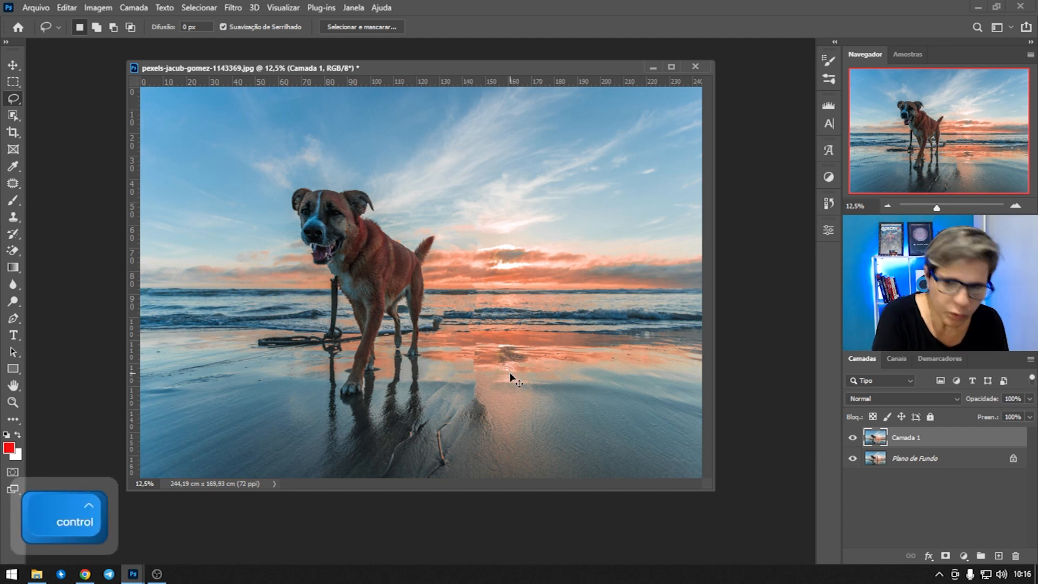
Clear the selection and hide the Camada 1 layer to compare the retouch with the original photo.
{"action": "key", "text": "ctrl+z"}
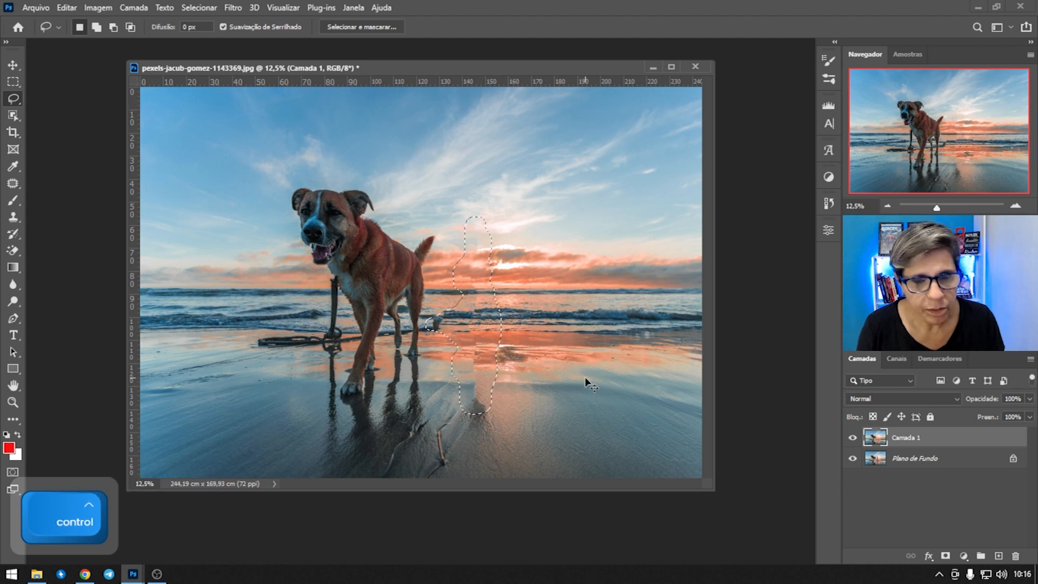
{"action": "key", "text": "ctrl+d"}
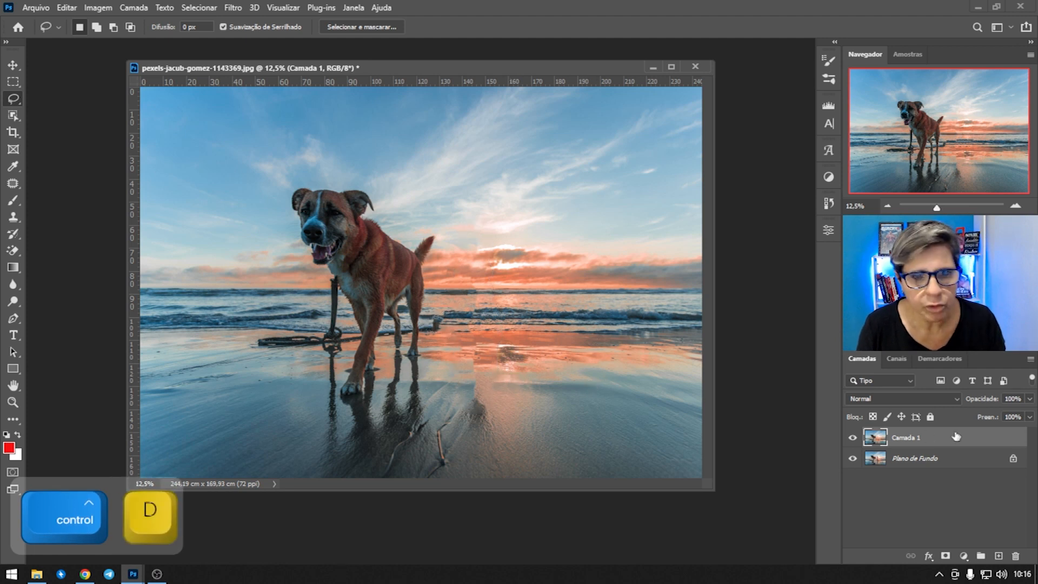
{"action": "left_click", "coordinate": [852, 439]}
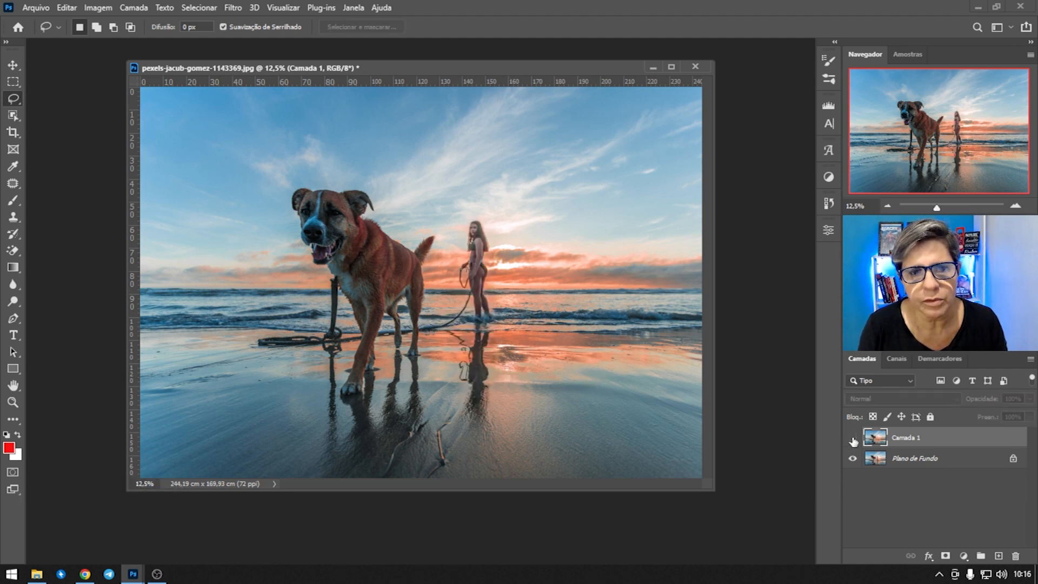
Compare the retouch with the original by toggling Camada 1, and delete that retouched layer.
{"action": "left_click", "coordinate": [853, 440]}
{"action": "left_click", "coordinate": [853, 440]}
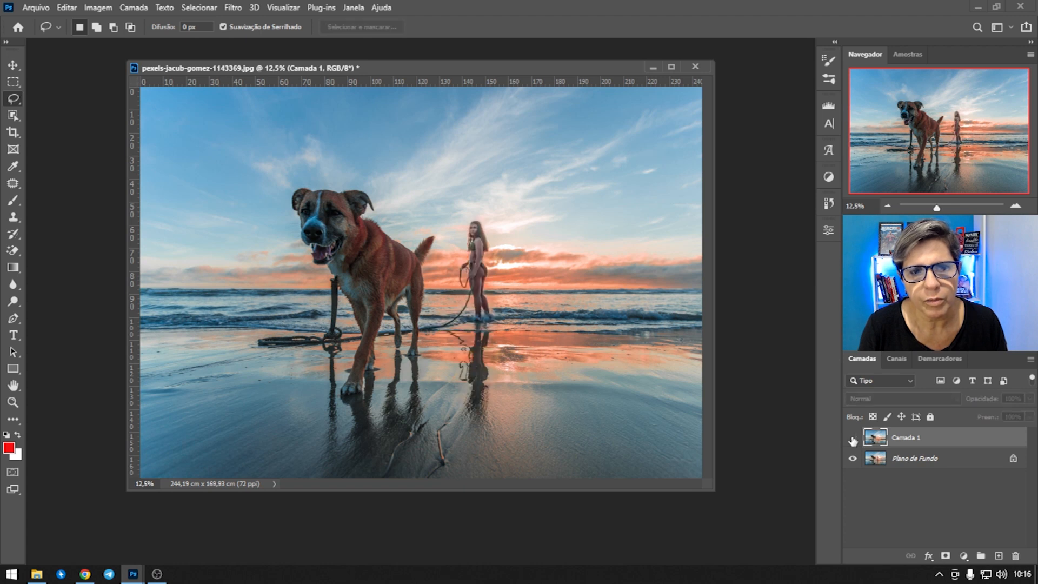
{"action": "left_click", "coordinate": [853, 439]}
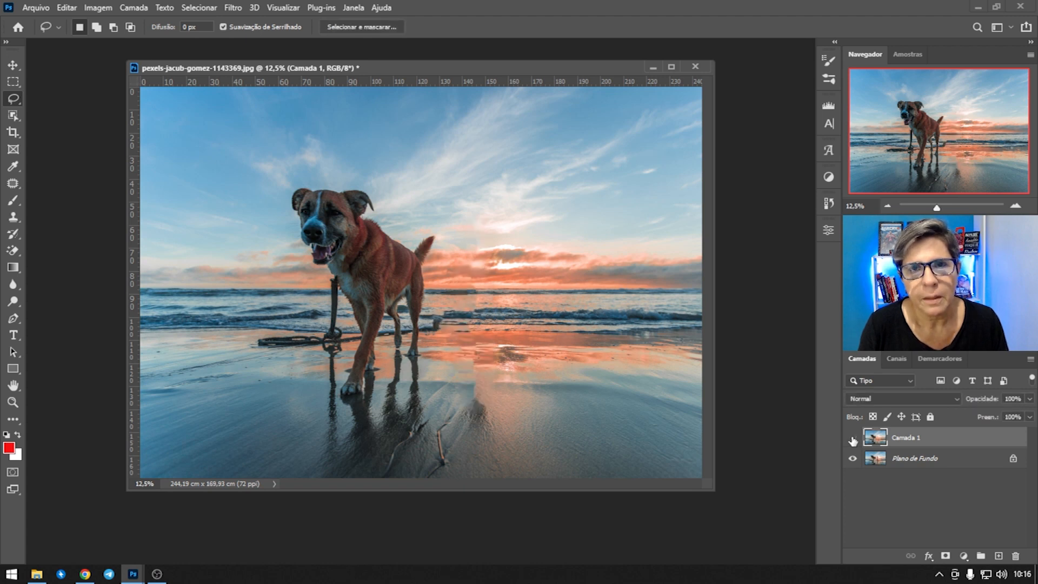
{"action": "left_click", "coordinate": [853, 439]}
{"action": "left_click_drag", "start_coordinate": [906, 439], "coordinate": [1016, 557]}
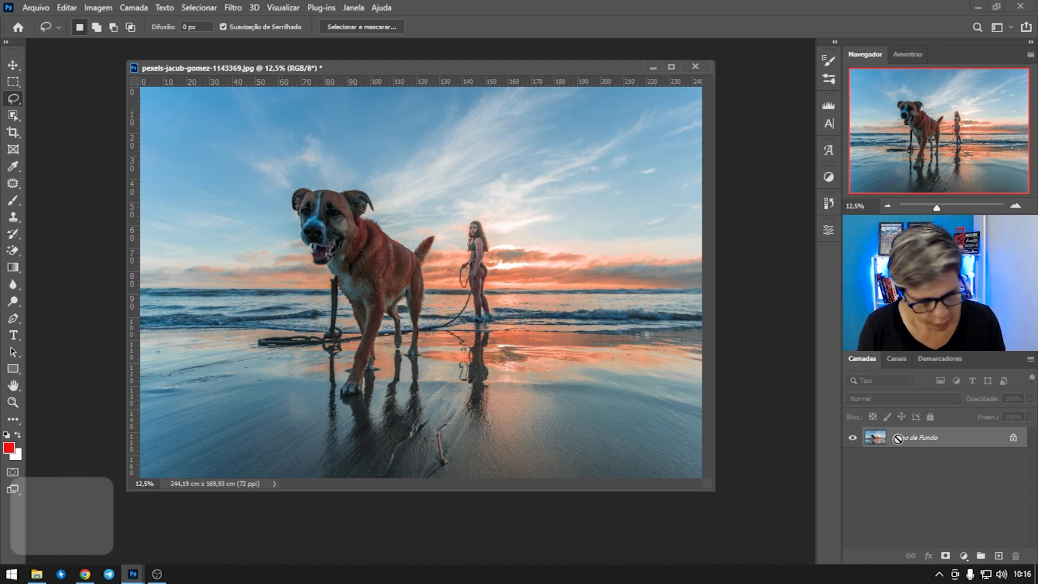
Duplicate the background layer again and lasso around the woman, her reflection and the leash behind the dog.
{"action": "key", "text": "ctrl+j"}
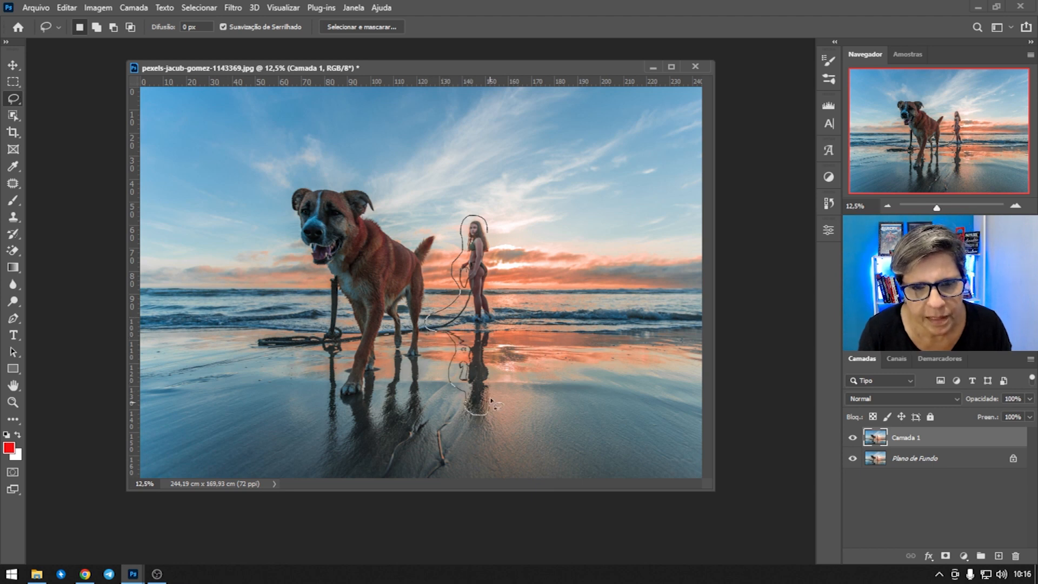
{"action": "left_click_drag", "start_coordinate": [493, 243], "coordinate": [494, 244]}
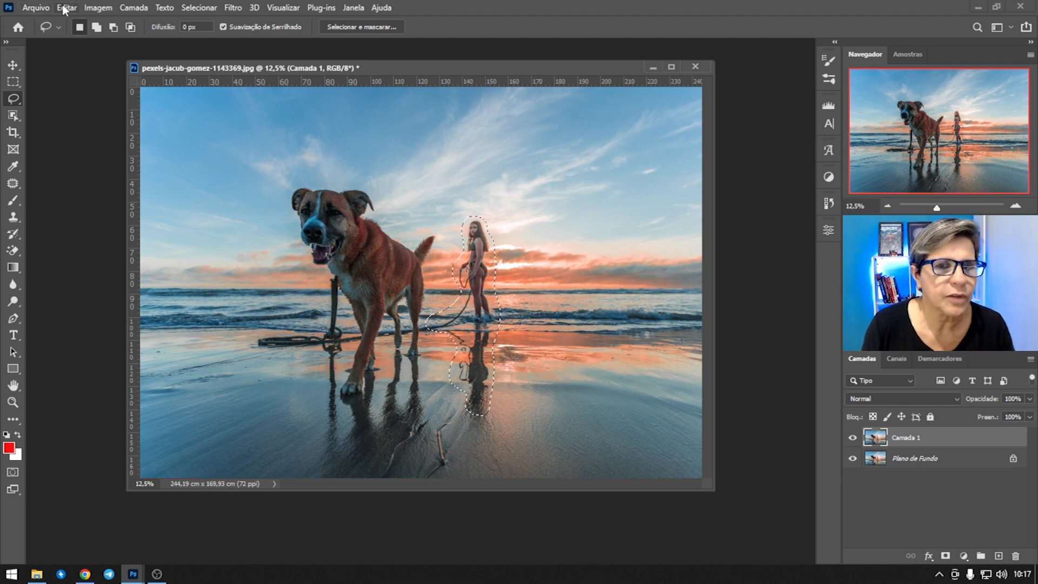
Start Preenchimento com reconhecimento de conteúdo (Content-Aware Fill) for the selection and paint the dog out of the sampling area.
{"action": "left_click", "coordinate": [64, 7]}
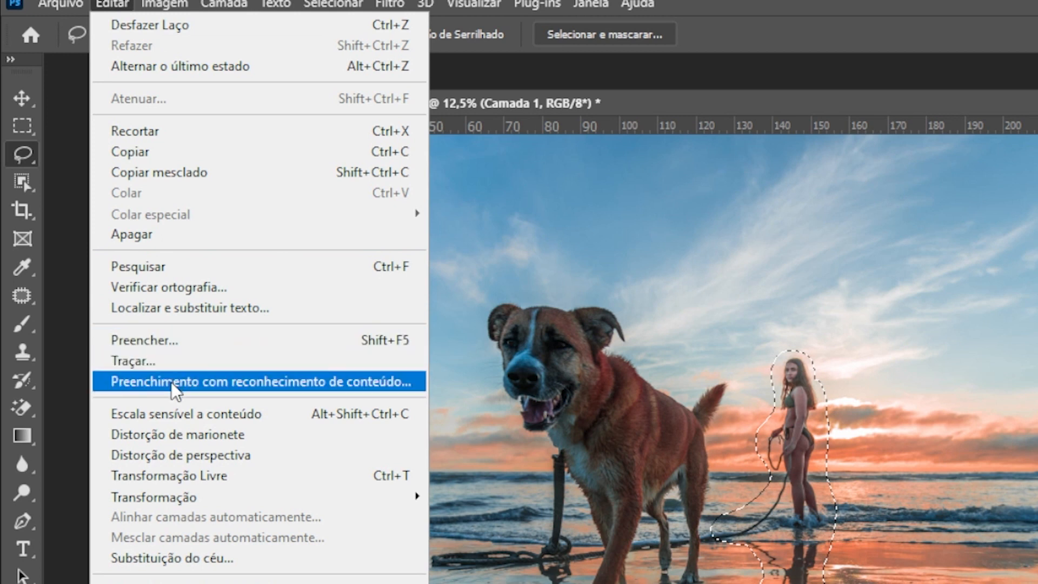
{"action": "left_click", "coordinate": [352, 381]}
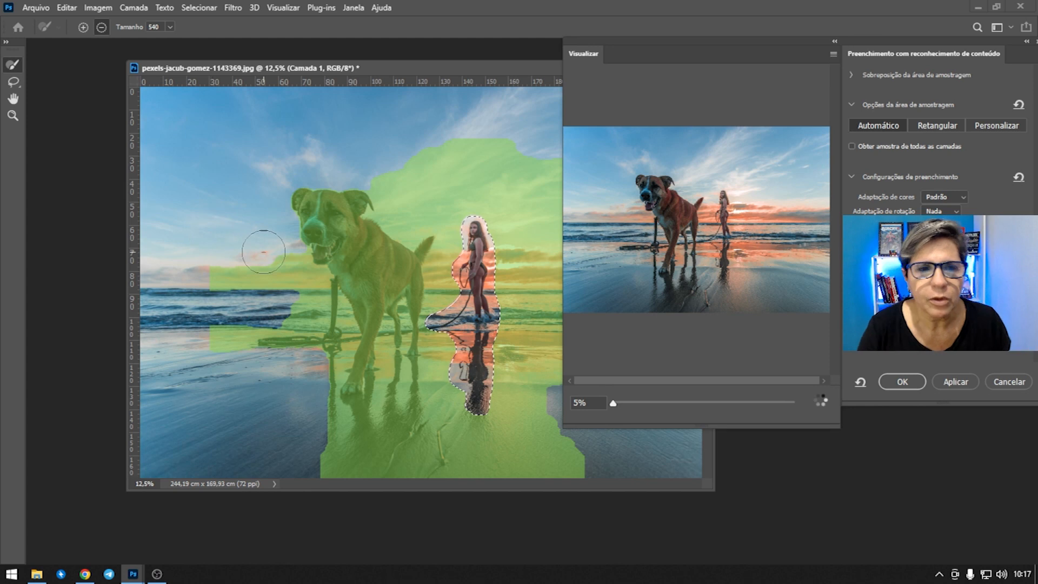
{"action": "left_click_drag", "start_coordinate": [420, 73], "coordinate": [327, 65]}
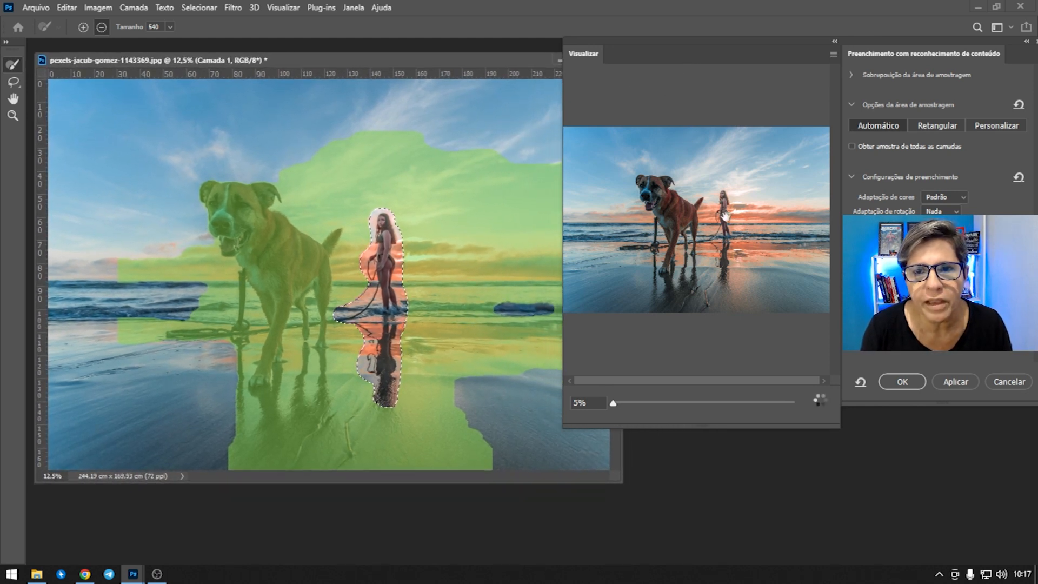
{"action": "scroll", "coordinate": [723, 225], "scroll_direction": "up", "scroll_amount": 1}
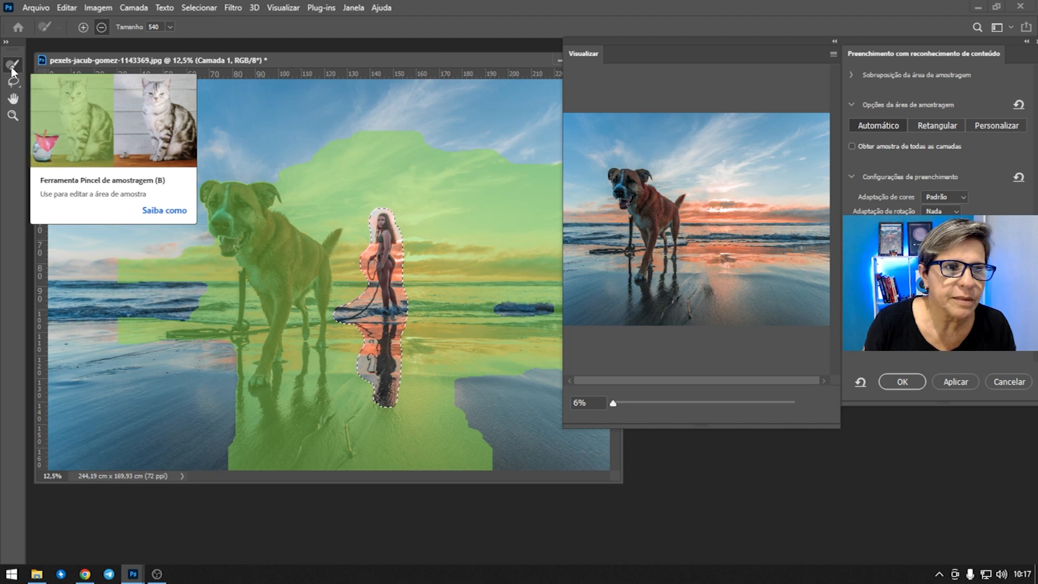
{"action": "mouse_move", "coordinate": [216, 197]}
{"action": "left_mouse_down"}
{"action": "mouse_move", "coordinate": [261, 197]}
{"action": "mouse_move", "coordinate": [225, 225]}
{"action": "mouse_move", "coordinate": [231, 234]}
{"action": "mouse_move", "coordinate": [248, 240]}
{"action": "mouse_move", "coordinate": [270, 225]}
{"action": "mouse_move", "coordinate": [296, 252]}
{"action": "mouse_move", "coordinate": [327, 241]}
{"action": "mouse_move", "coordinate": [293, 263]}
{"action": "mouse_move", "coordinate": [253, 264]}
{"action": "mouse_move", "coordinate": [272, 313]}
{"action": "mouse_move", "coordinate": [257, 379]}
{"action": "mouse_move", "coordinate": [289, 346]}
{"action": "mouse_move", "coordinate": [299, 359]}
{"action": "mouse_move", "coordinate": [318, 325]}
{"action": "mouse_move", "coordinate": [318, 283]}
{"action": "mouse_move", "coordinate": [294, 302]}
{"action": "mouse_move", "coordinate": [305, 398]}
{"action": "mouse_move", "coordinate": [318, 384]}
{"action": "mouse_move", "coordinate": [308, 400]}
{"action": "mouse_move", "coordinate": [255, 367]}
{"action": "mouse_move", "coordinate": [251, 273]}
{"action": "mouse_move", "coordinate": [234, 334]}
{"action": "mouse_move", "coordinate": [177, 339]}
{"action": "left_mouse_up"}
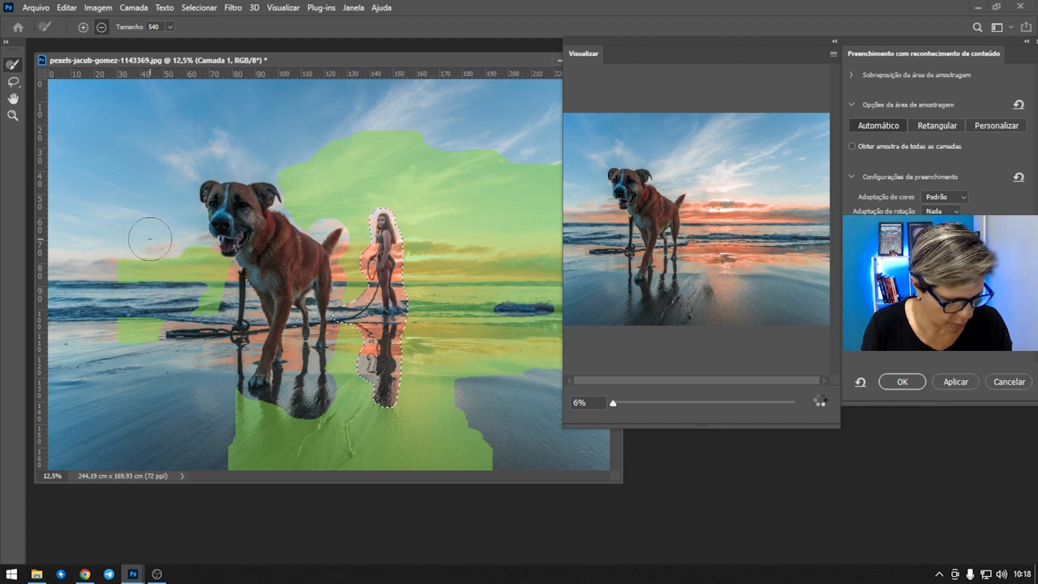
Add the sea, wet sand and sky around the dog to the green sampling area with the Sampling Brush.
{"action": "key", "text": "alt"}
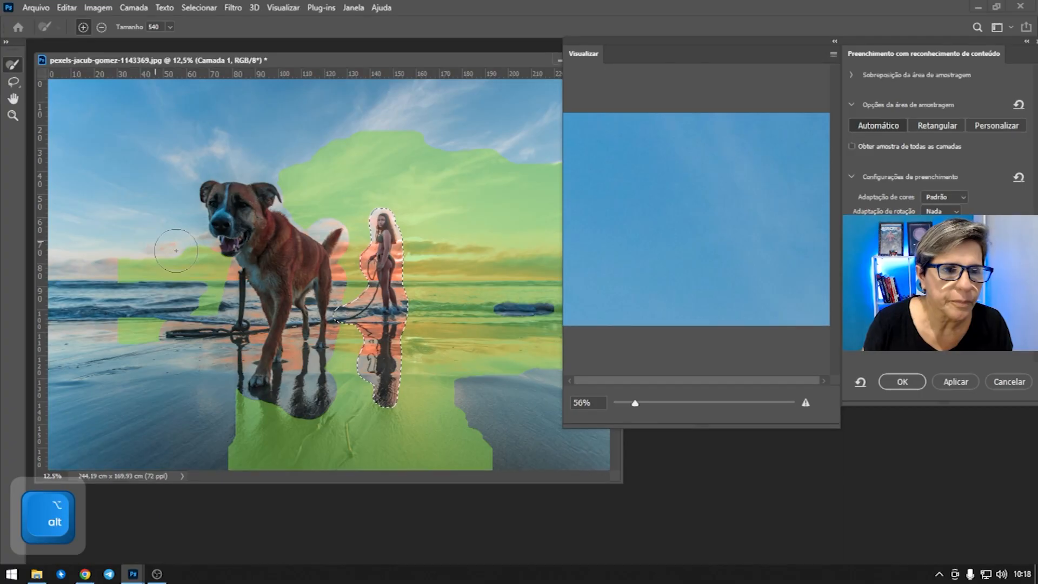
{"action": "mouse_move", "coordinate": [176, 250]}
{"action": "left_mouse_down"}
{"action": "mouse_move", "coordinate": [58, 249]}
{"action": "mouse_move", "coordinate": [54, 292]}
{"action": "mouse_move", "coordinate": [208, 295]}
{"action": "left_mouse_up"}
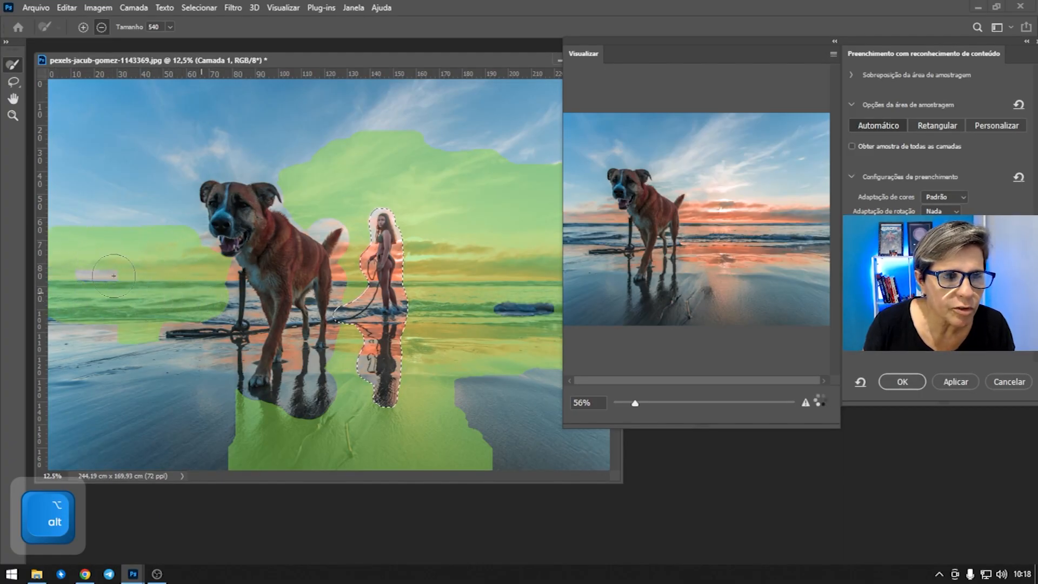
{"action": "left_click_drag", "start_coordinate": [118, 311], "coordinate": [180, 309]}
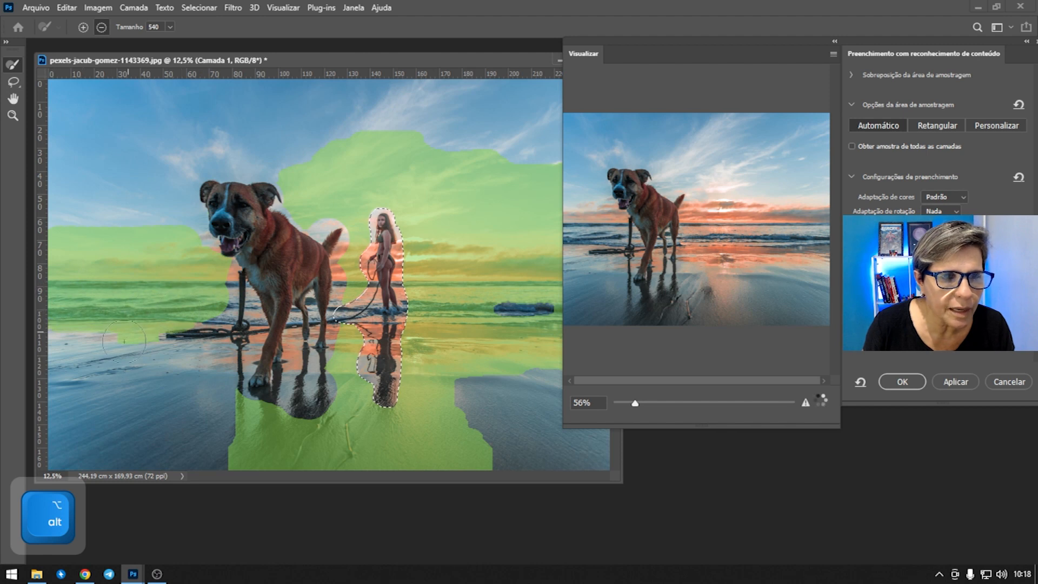
{"action": "mouse_move", "coordinate": [125, 340]}
{"action": "left_mouse_down"}
{"action": "mouse_move", "coordinate": [58, 335]}
{"action": "mouse_move", "coordinate": [54, 362]}
{"action": "mouse_move", "coordinate": [82, 353]}
{"action": "mouse_move", "coordinate": [178, 372]}
{"action": "mouse_move", "coordinate": [56, 384]}
{"action": "mouse_move", "coordinate": [154, 374]}
{"action": "left_mouse_up"}
{"action": "mouse_move", "coordinate": [196, 410]}
{"action": "left_mouse_down"}
{"action": "mouse_move", "coordinate": [172, 394]}
{"action": "mouse_move", "coordinate": [118, 459]}
{"action": "mouse_move", "coordinate": [101, 453]}
{"action": "mouse_move", "coordinate": [73, 405]}
{"action": "mouse_move", "coordinate": [40, 397]}
{"action": "mouse_move", "coordinate": [142, 452]}
{"action": "mouse_move", "coordinate": [196, 456]}
{"action": "mouse_move", "coordinate": [218, 437]}
{"action": "mouse_move", "coordinate": [219, 466]}
{"action": "mouse_move", "coordinate": [226, 414]}
{"action": "mouse_move", "coordinate": [205, 351]}
{"action": "left_mouse_up"}
{"action": "mouse_move", "coordinate": [86, 269]}
{"action": "left_mouse_down"}
{"action": "mouse_move", "coordinate": [59, 193]}
{"action": "mouse_move", "coordinate": [55, 84]}
{"action": "mouse_move", "coordinate": [73, 200]}
{"action": "mouse_move", "coordinate": [85, 104]}
{"action": "mouse_move", "coordinate": [102, 93]}
{"action": "mouse_move", "coordinate": [235, 101]}
{"action": "left_mouse_up"}
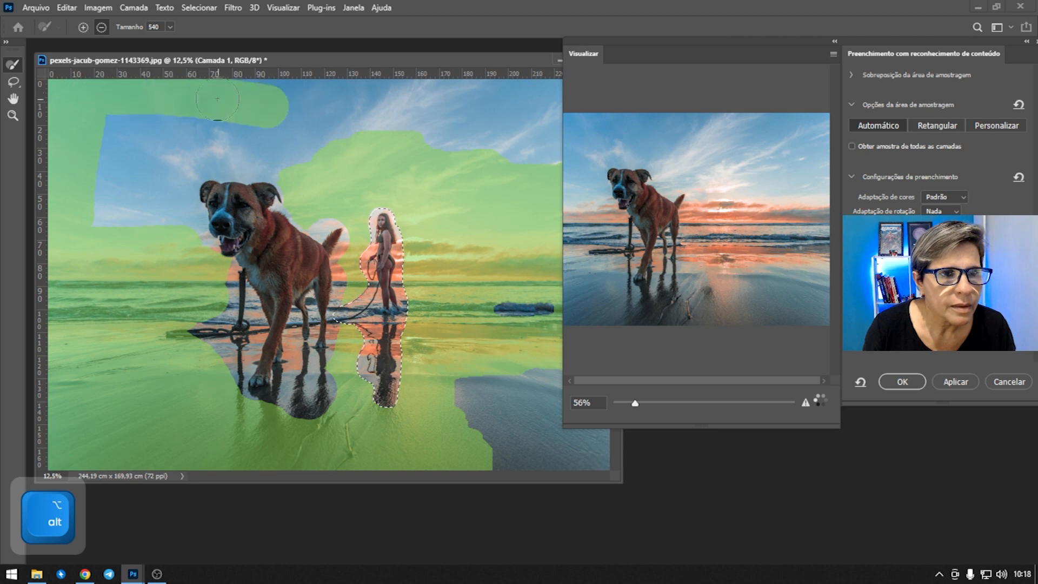
{"action": "mouse_move", "coordinate": [355, 96]}
{"action": "left_mouse_down"}
{"action": "mouse_move", "coordinate": [340, 127]}
{"action": "mouse_move", "coordinate": [98, 133]}
{"action": "mouse_move", "coordinate": [161, 130]}
{"action": "mouse_move", "coordinate": [305, 152]}
{"action": "mouse_move", "coordinate": [167, 160]}
{"action": "mouse_move", "coordinate": [133, 177]}
{"action": "mouse_move", "coordinate": [110, 224]}
{"action": "mouse_move", "coordinate": [106, 168]}
{"action": "left_mouse_up"}
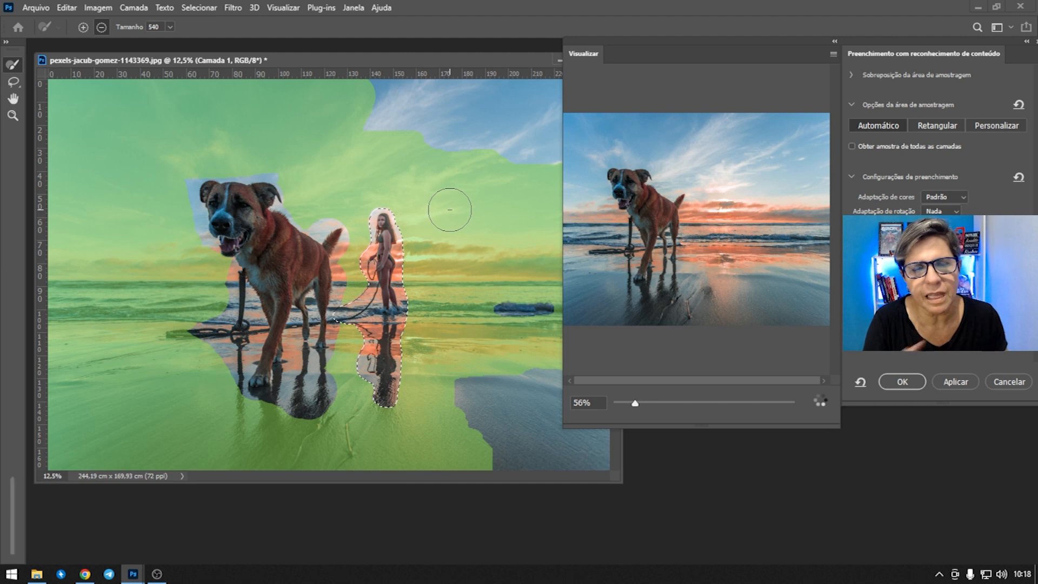
Check the enlarged fill preview and apply the Content-Aware Fill to remove the woman.
{"action": "scroll", "coordinate": [755, 201], "scroll_direction": "up", "scroll_amount": 2}
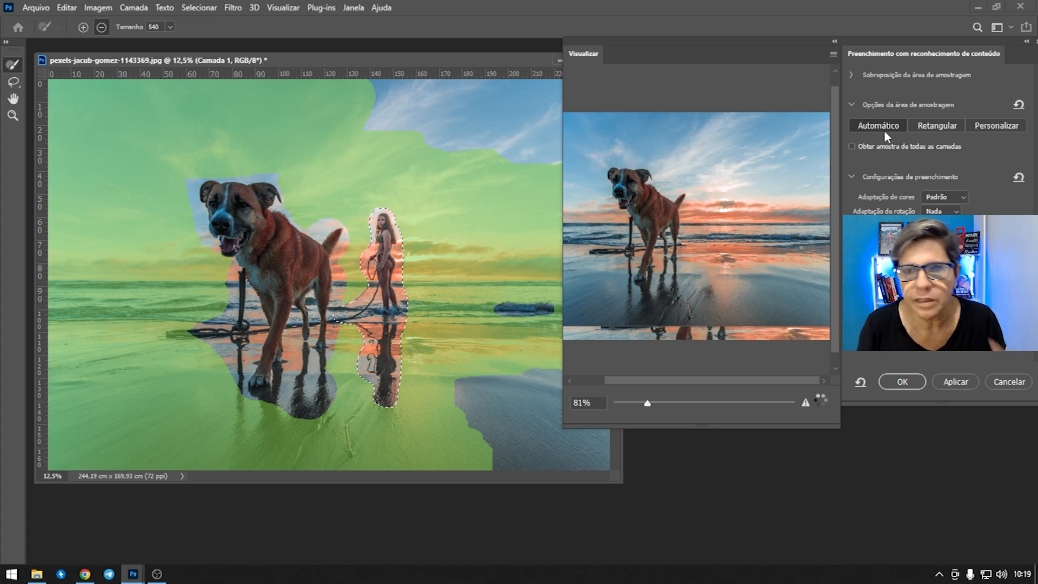
{"action": "left_click", "coordinate": [851, 177]}
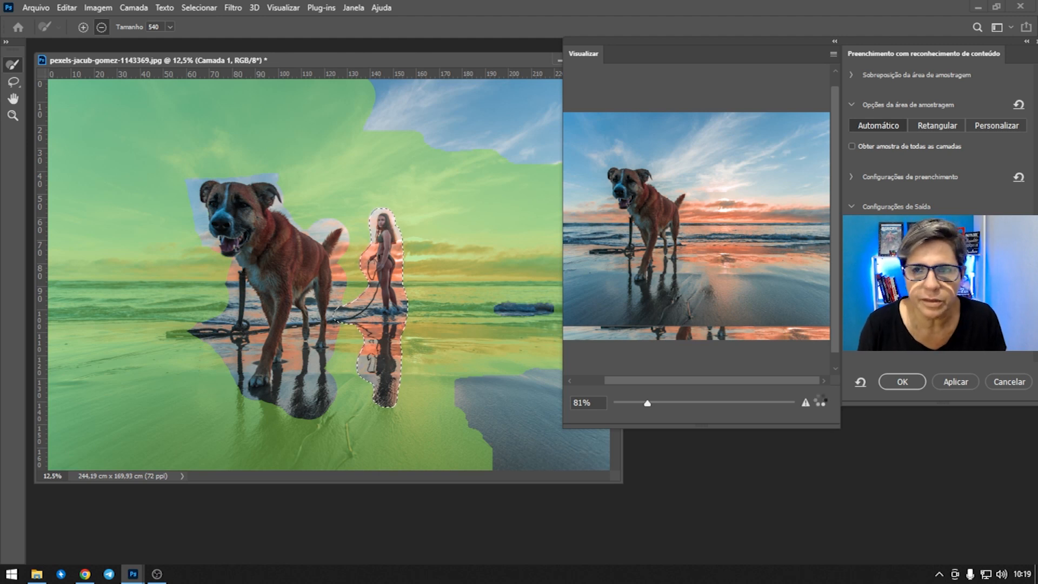
{"action": "left_click", "coordinate": [906, 382]}
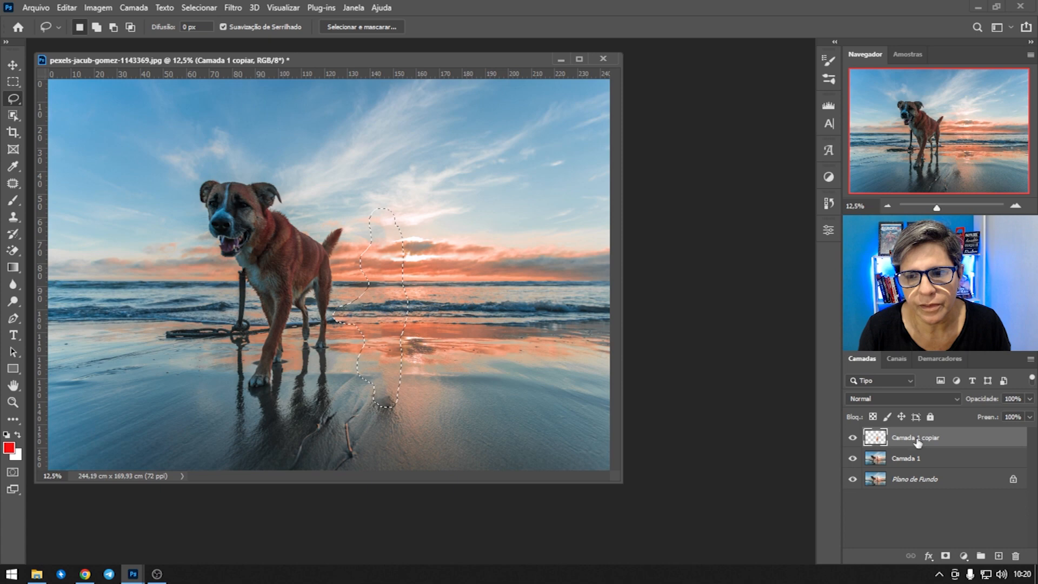
Inspect the Camada 1 copiar fill layer on its own by hiding and restoring the layers beneath it.
{"action": "left_click", "coordinate": [852, 438]}
{"action": "left_click", "coordinate": [852, 438]}
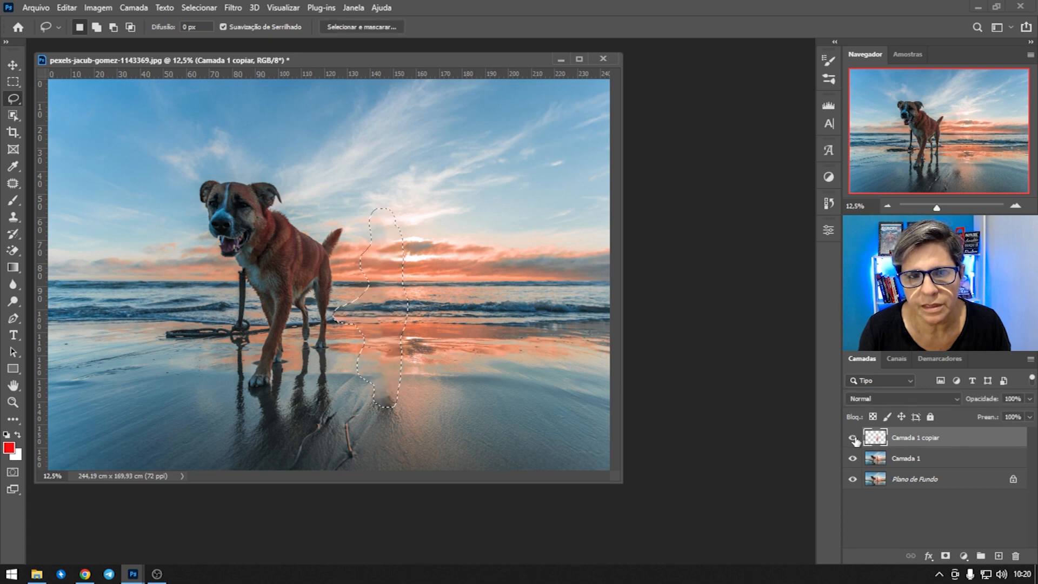
{"action": "left_click", "coordinate": [853, 479]}
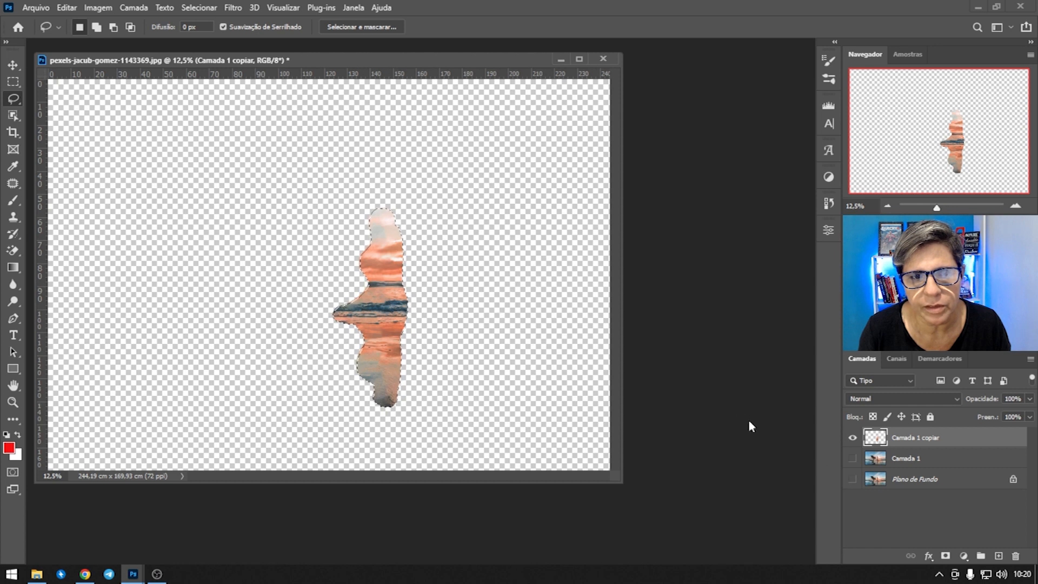
{"action": "left_click", "coordinate": [852, 458]}
{"action": "left_click", "coordinate": [852, 480]}
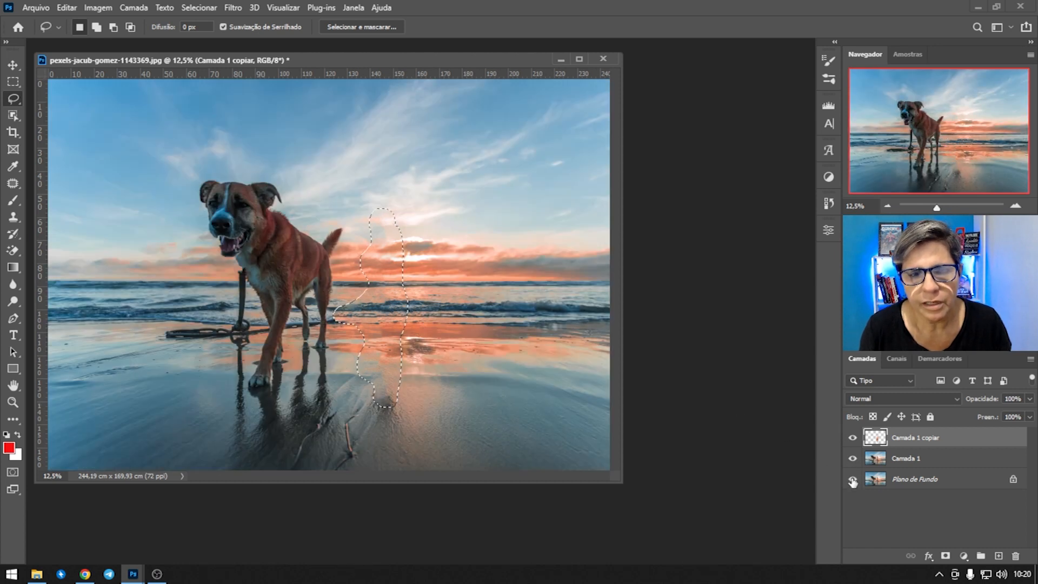
Clear the selection and switch from the beach photo to the ballet studio photo pexels-budgeron-bach-5150538.jpg.
{"action": "key", "text": "ctrl+d"}
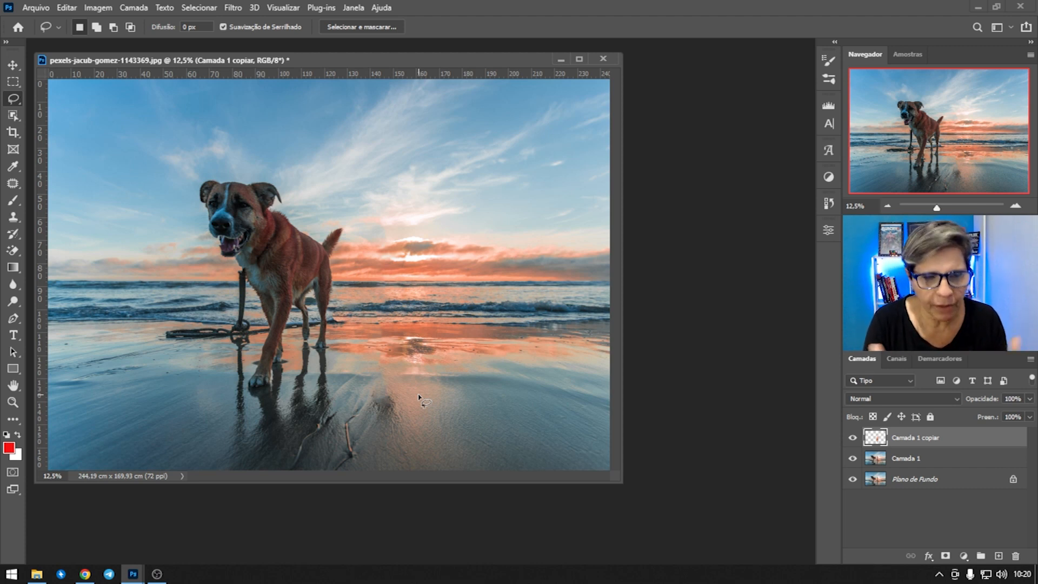
{"action": "left_click", "coordinate": [561, 60]}
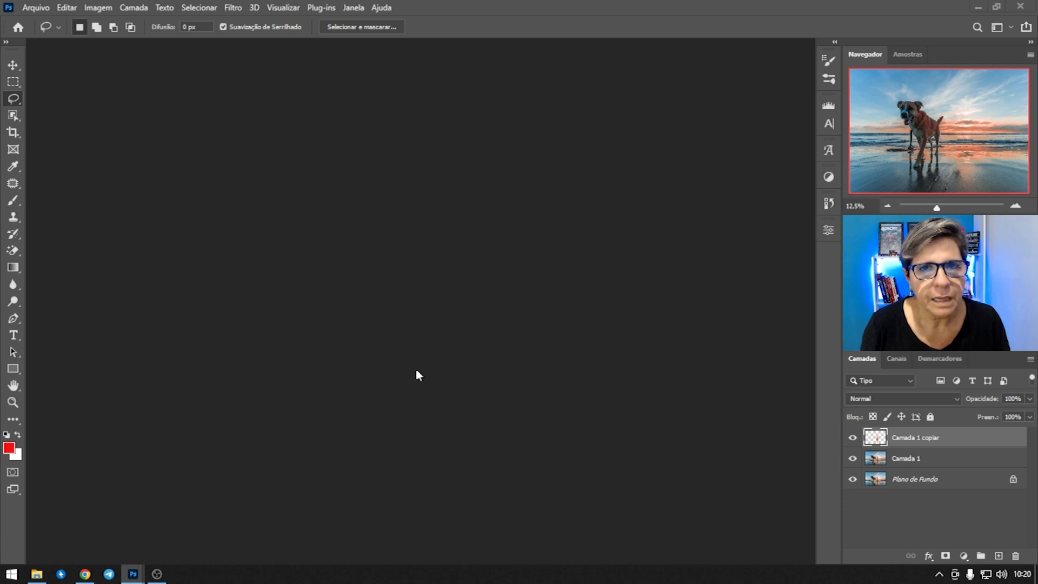
{"action": "mouse_move", "coordinate": [137, 577]}
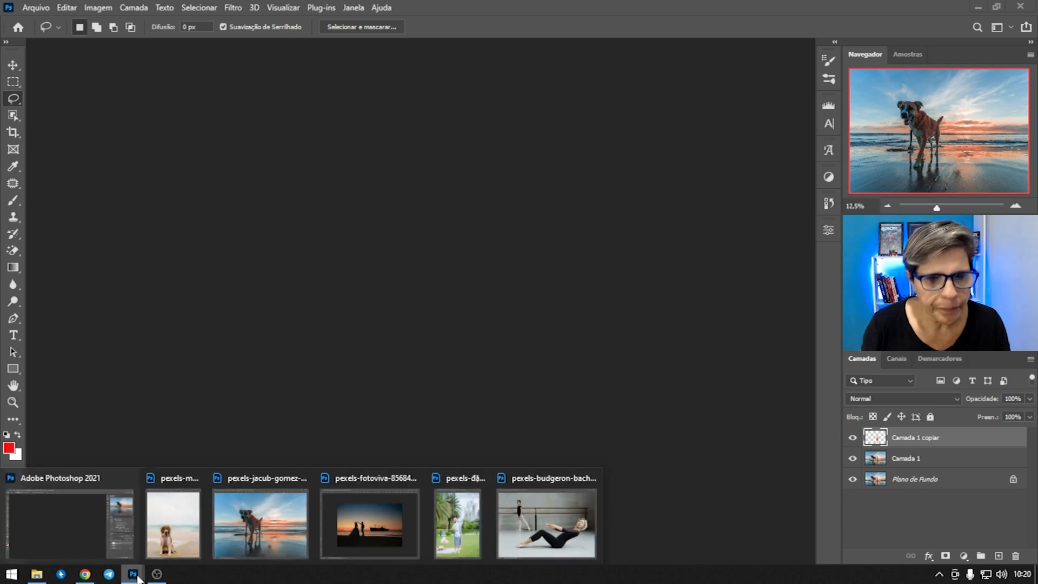
{"action": "left_click", "coordinate": [521, 520]}
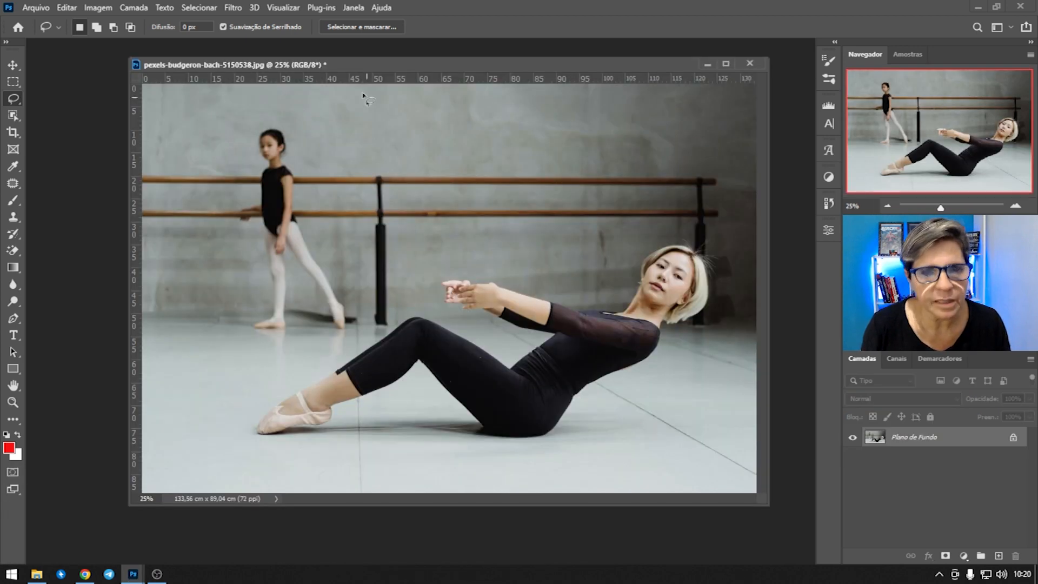
{"action": "left_click_drag", "start_coordinate": [380, 65], "coordinate": [371, 67]}
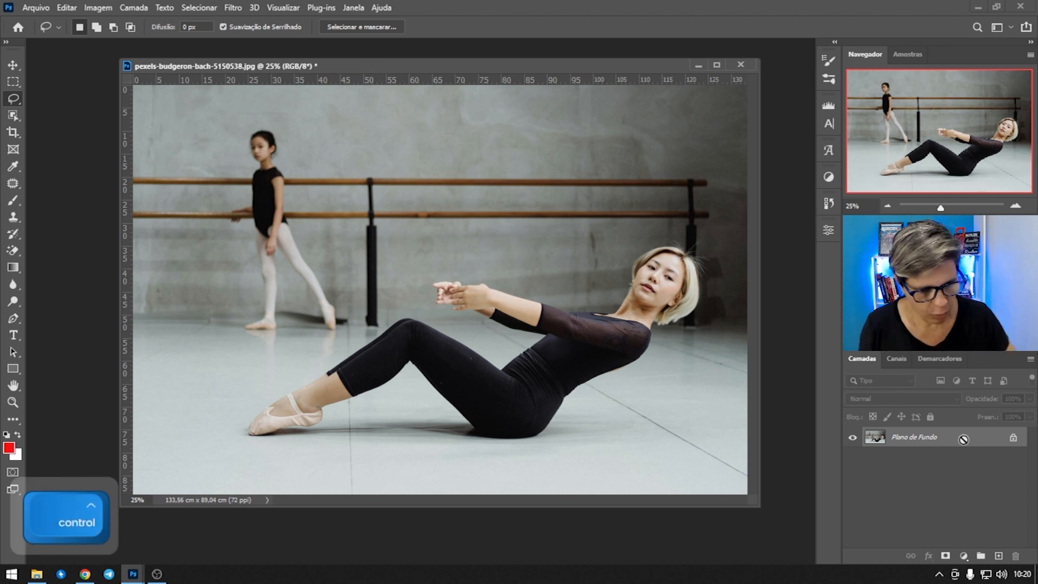
Duplicate the background layer and lasso around the girl at the barre, leaving out the gap between her legs.
{"action": "key", "text": "ctrl+j"}
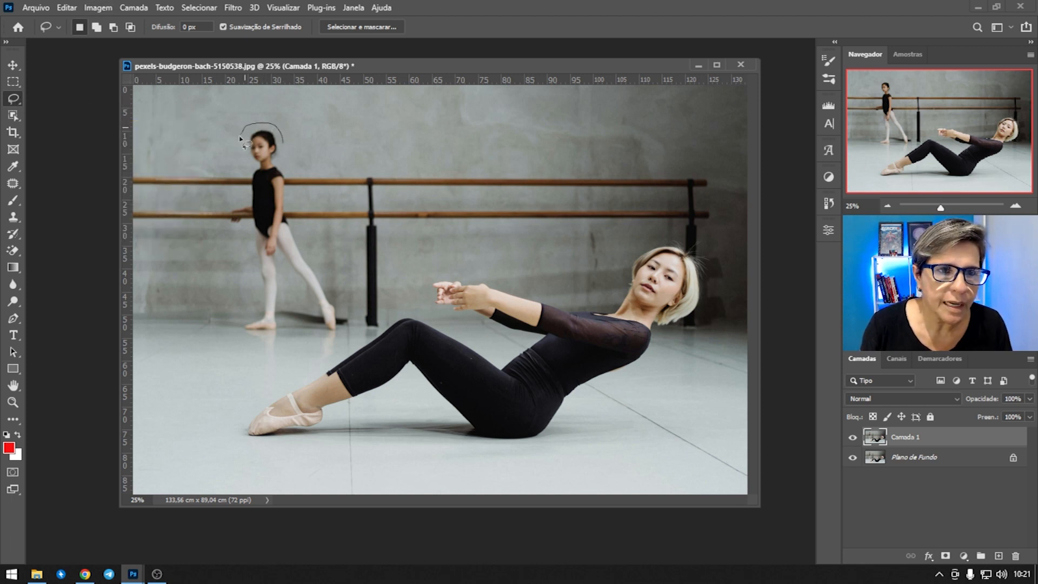
{"action": "mouse_move", "coordinate": [248, 160]}
{"action": "left_mouse_down"}
{"action": "mouse_move", "coordinate": [248, 192]}
{"action": "mouse_move", "coordinate": [231, 206]}
{"action": "mouse_move", "coordinate": [230, 230]}
{"action": "left_mouse_up"}
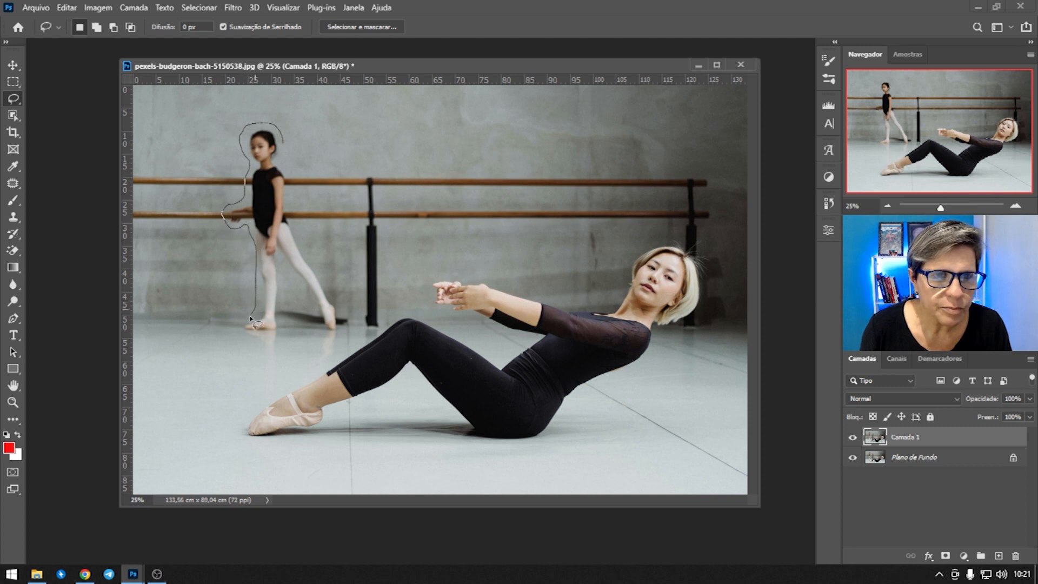
{"action": "mouse_move", "coordinate": [283, 319]}
{"action": "left_mouse_down"}
{"action": "mouse_move", "coordinate": [285, 270]}
{"action": "mouse_move", "coordinate": [313, 321]}
{"action": "left_mouse_up"}
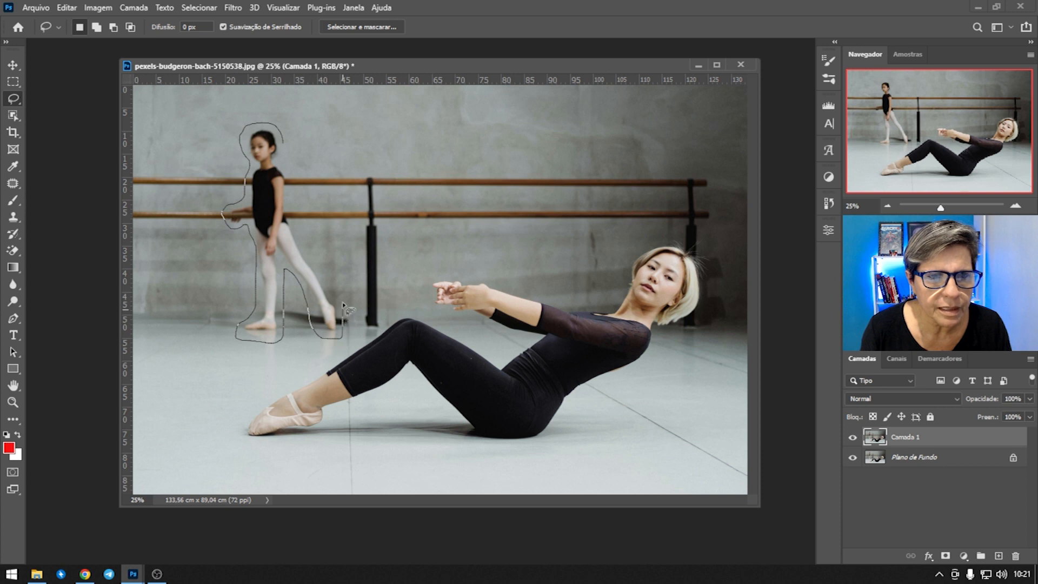
{"action": "left_click_drag", "start_coordinate": [324, 263], "coordinate": [300, 229]}
{"action": "left_click_drag", "start_coordinate": [285, 156], "coordinate": [287, 158]}
Fill the selected girl with Sensível a conteúdo (Content-Aware) in Normal mode at 100% opacity, without Adaptação de Cor.
{"action": "left_click", "coordinate": [66, 7]}
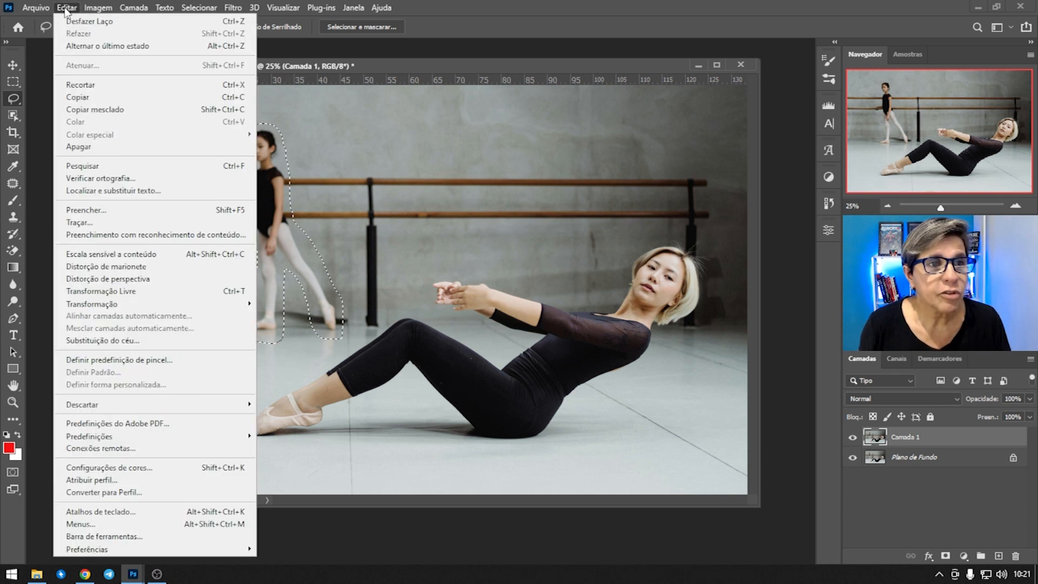
{"action": "left_click", "coordinate": [130, 210]}
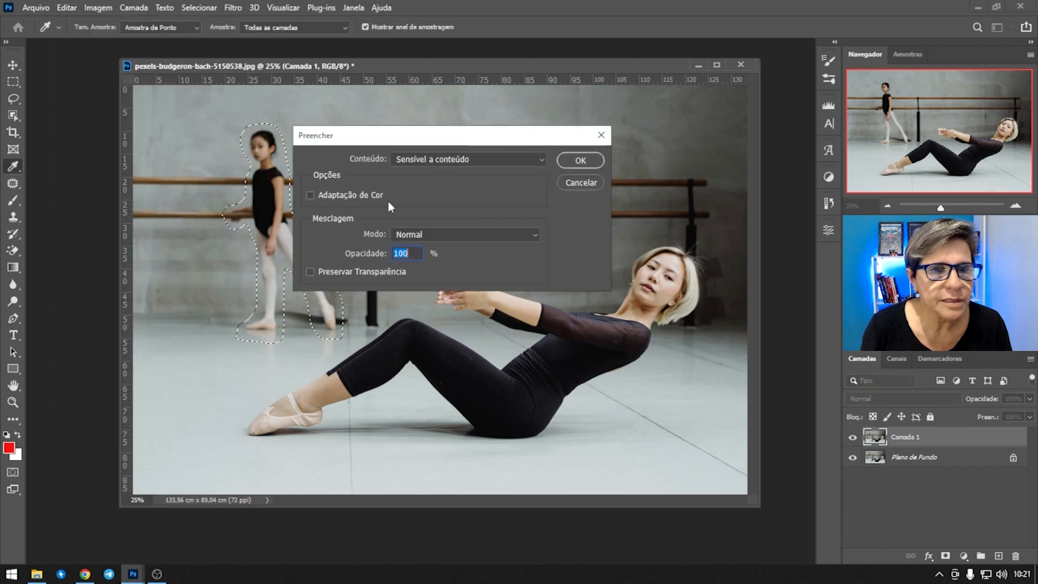
{"action": "left_click", "coordinate": [579, 161]}
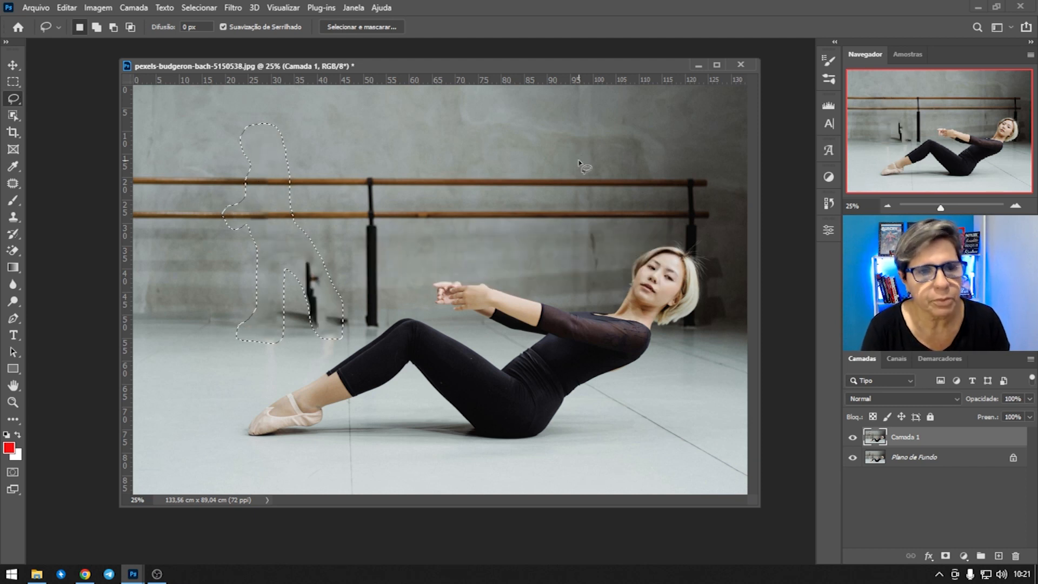
Clear the selection and toggle Camada 1 to compare the filled studio photo with the original.
{"action": "key", "text": "ctrl+d"}
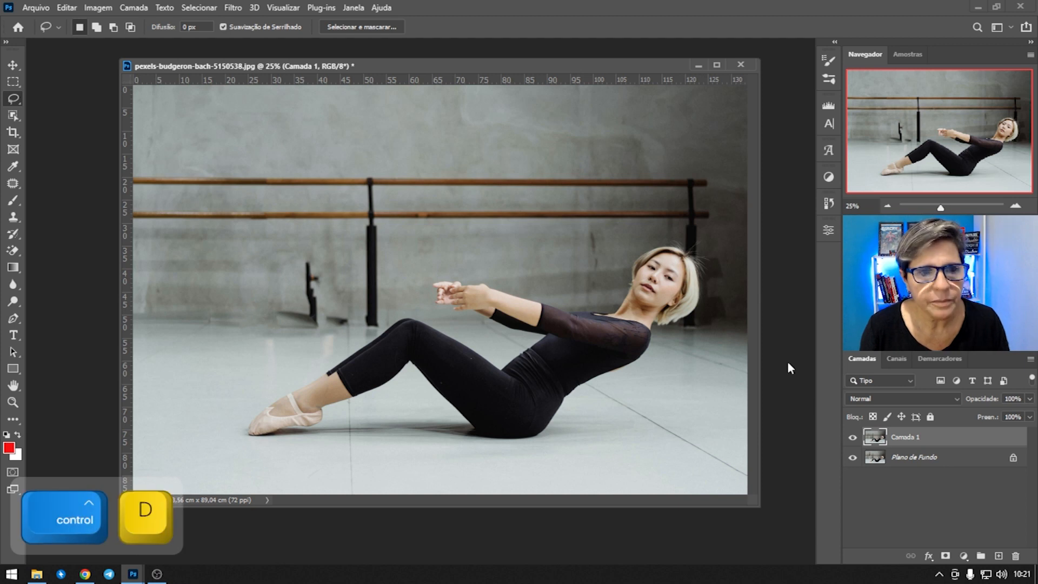
{"action": "left_click", "coordinate": [852, 437]}
{"action": "left_click", "coordinate": [852, 437]}
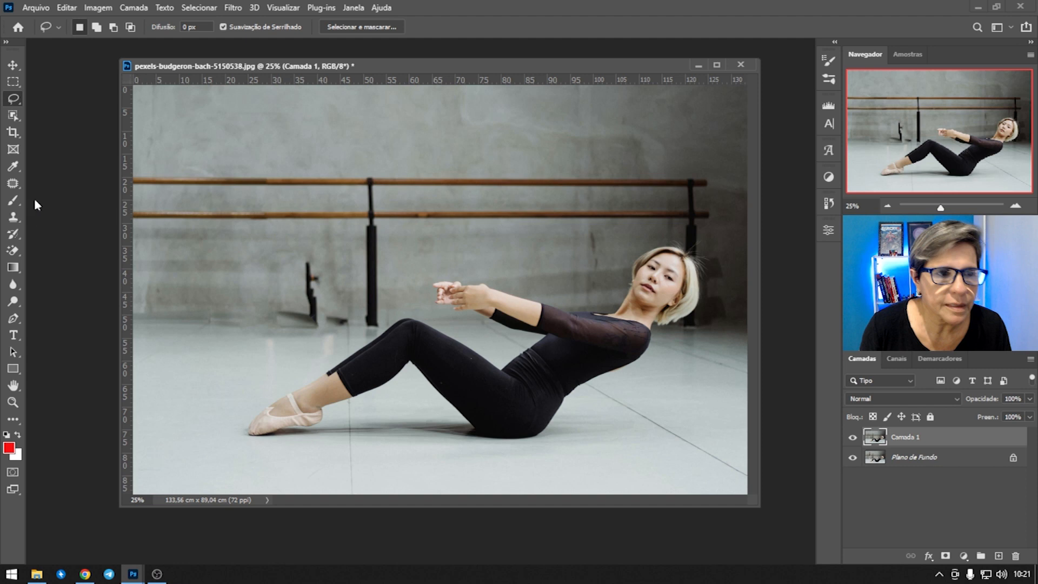
Lasso around the dark barre-post remnant and smudges left on the wall and floor where the girl stood.
{"action": "mouse_move", "coordinate": [323, 277]}
{"action": "left_mouse_down"}
{"action": "mouse_move", "coordinate": [319, 255]}
{"action": "mouse_move", "coordinate": [292, 251]}
{"action": "mouse_move", "coordinate": [290, 275]}
{"action": "left_mouse_up"}
{"action": "mouse_move", "coordinate": [270, 338]}
{"action": "left_mouse_down"}
{"action": "mouse_move", "coordinate": [319, 347]}
{"action": "mouse_move", "coordinate": [344, 340]}
{"action": "mouse_move", "coordinate": [352, 318]}
{"action": "mouse_move", "coordinate": [328, 269]}
{"action": "left_mouse_up"}
{"action": "key", "text": "i"}
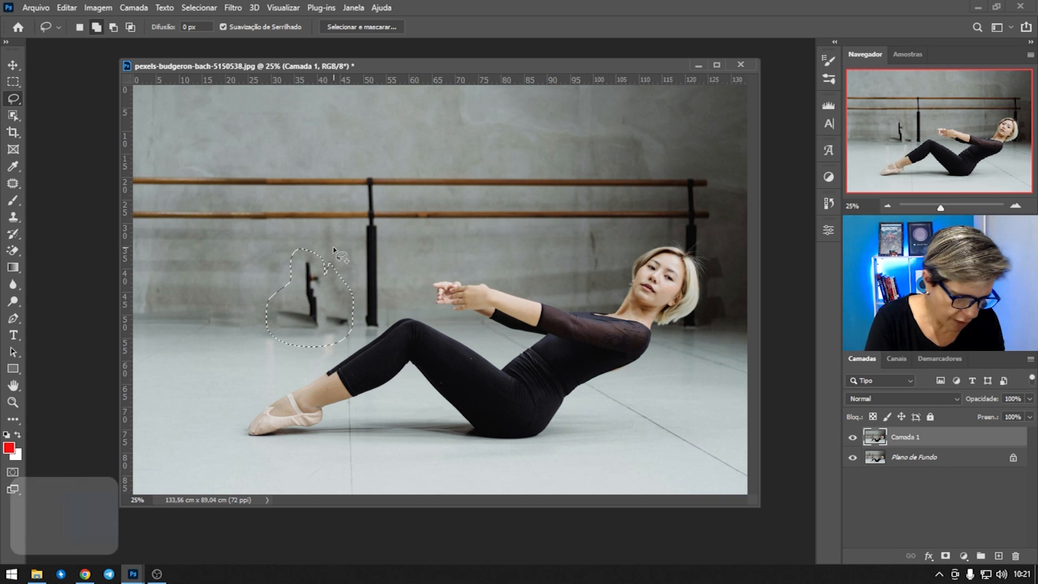
Fill the selected barre-post remnant with Sensível a conteúdo in Normal mode at 100% opacity and clear the selection.
{"action": "key", "text": "shift+BackSpace"}
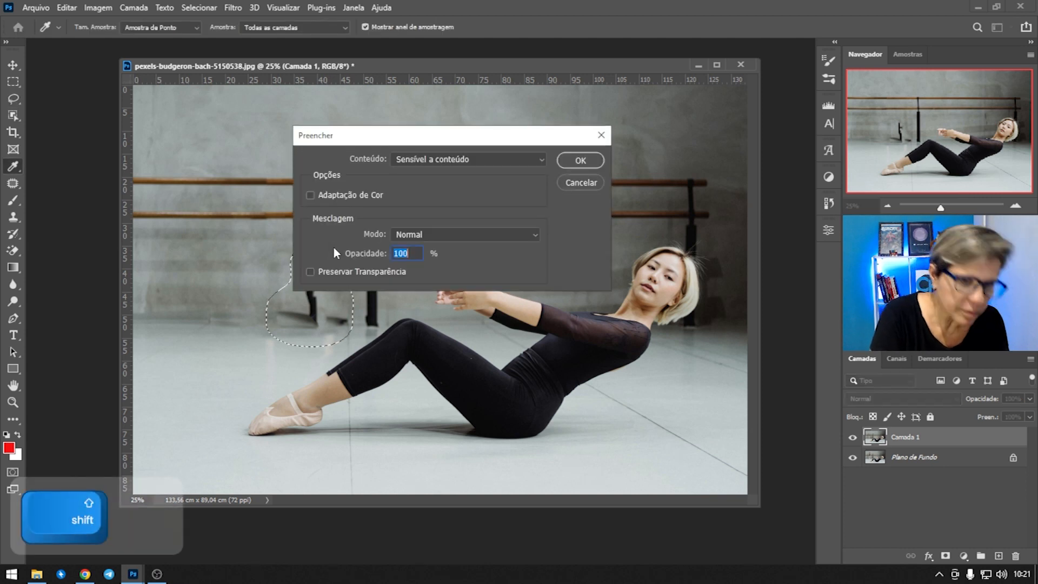
{"action": "left_click", "coordinate": [590, 160]}
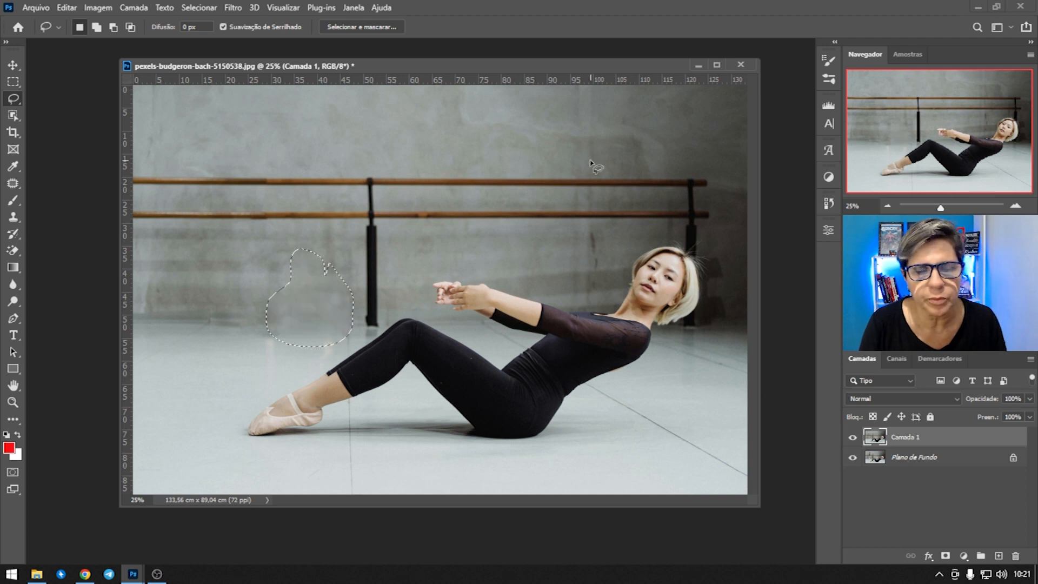
{"action": "key", "text": "ctrl+d"}
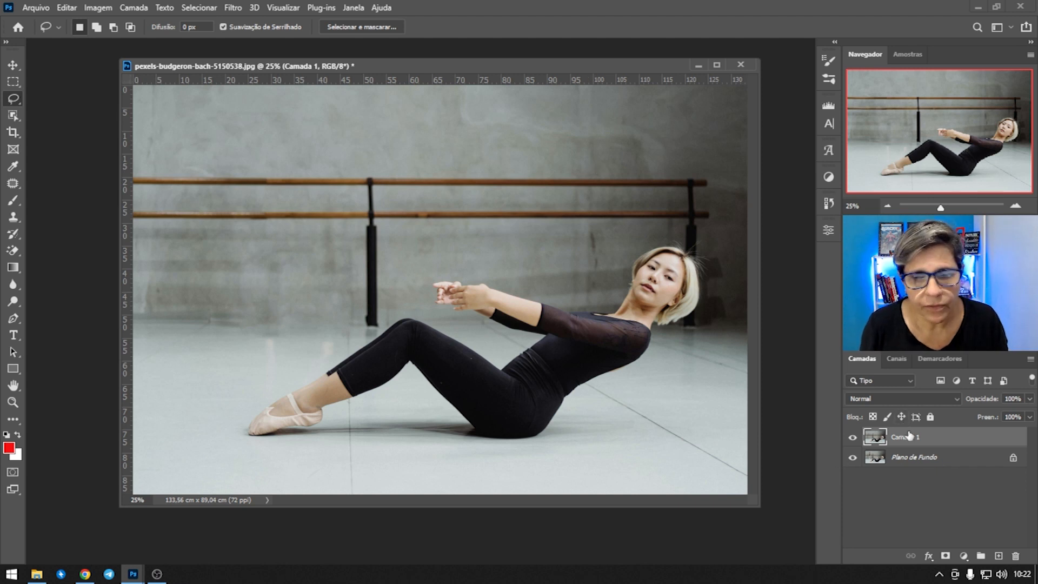
Replace Camada 1 with a fresh duplicate of Plano de Fundo and lasso loosely around the girl at the barre.
{"action": "left_click_drag", "start_coordinate": [912, 441], "coordinate": [1015, 556]}
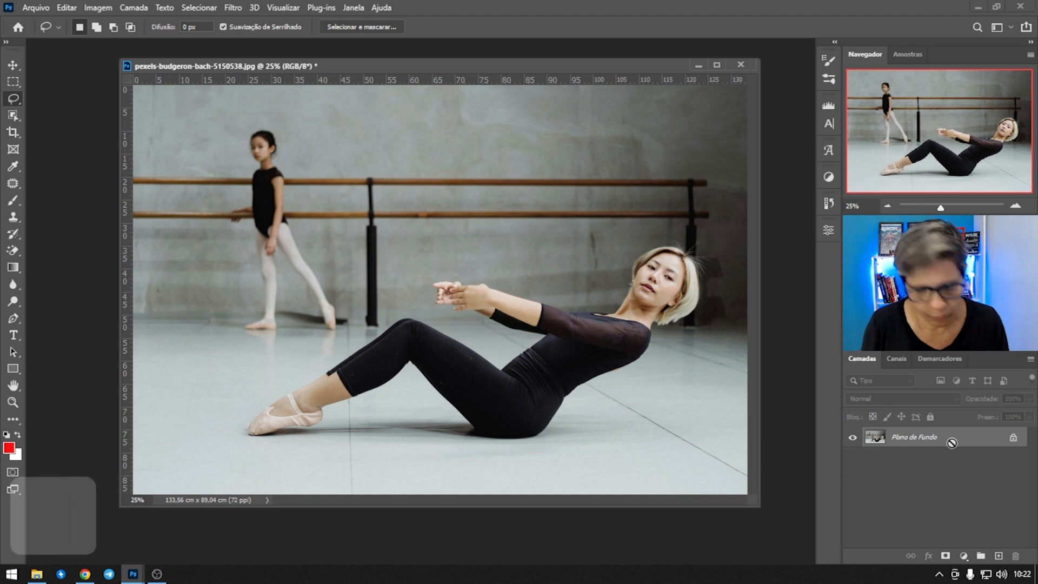
{"action": "key", "text": "ctrl+j"}
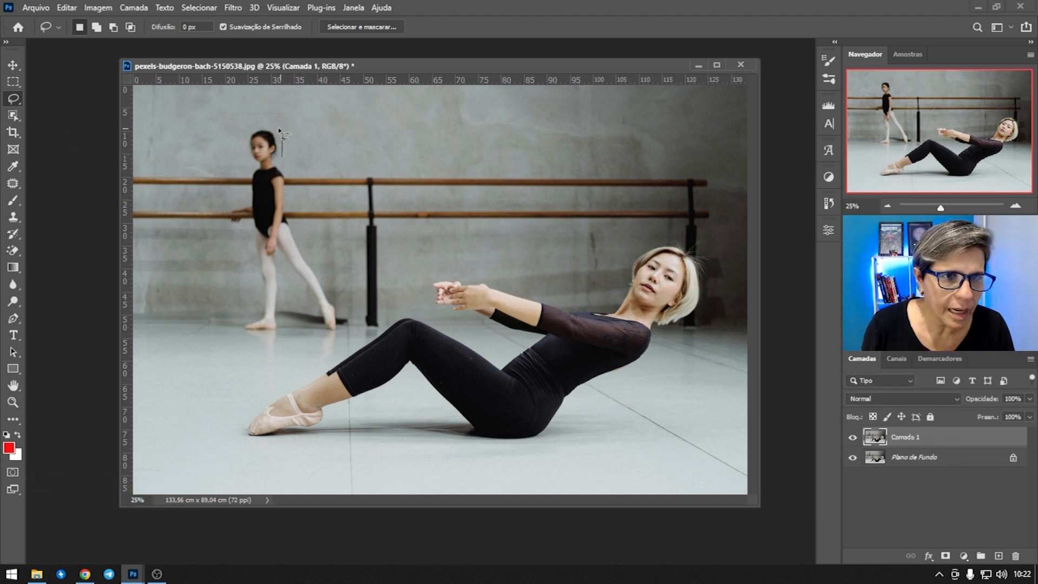
{"action": "mouse_move", "coordinate": [262, 128]}
{"action": "left_mouse_down"}
{"action": "mouse_move", "coordinate": [247, 169]}
{"action": "mouse_move", "coordinate": [220, 213]}
{"action": "mouse_move", "coordinate": [243, 224]}
{"action": "mouse_move", "coordinate": [246, 307]}
{"action": "left_mouse_up"}
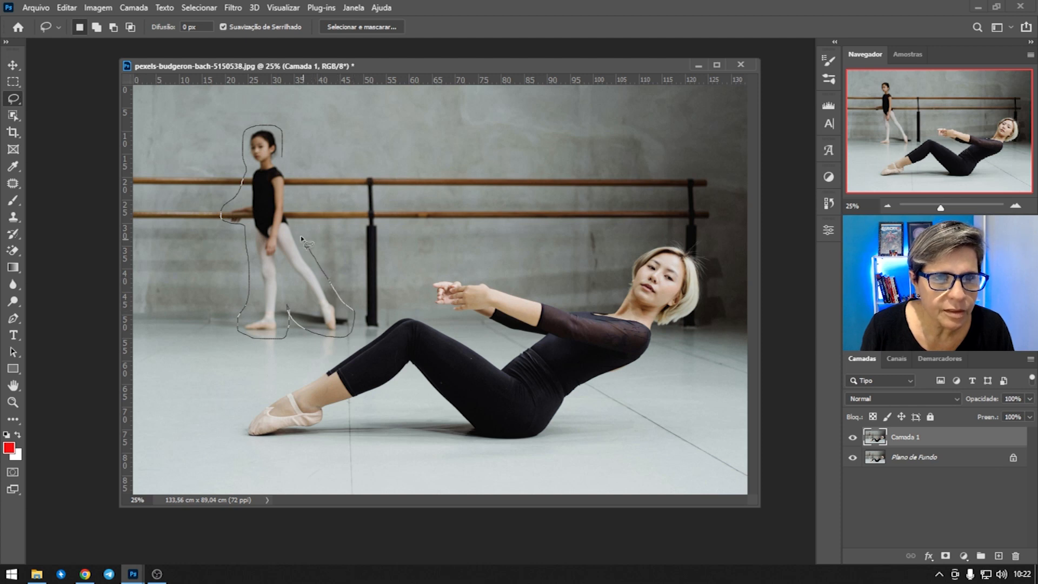
{"action": "left_click_drag", "start_coordinate": [292, 208], "coordinate": [284, 145]}
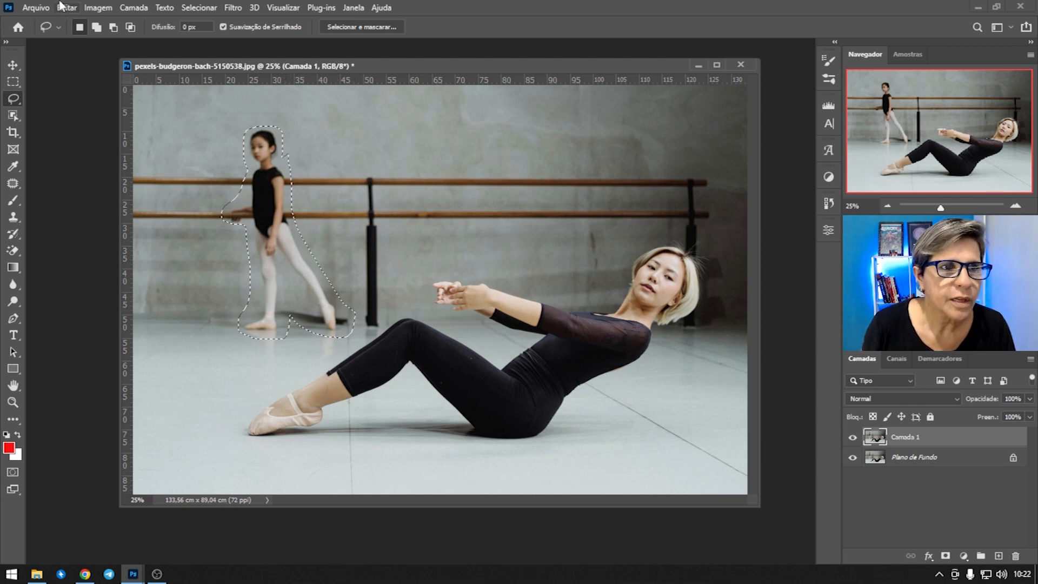
Start Preenchimento com reconhecimento de conteúdo on the girl and exclude the seated woman's foot, hands and leg edges from the sampling area with a size 160 brush.
{"action": "left_click", "coordinate": [62, 7]}
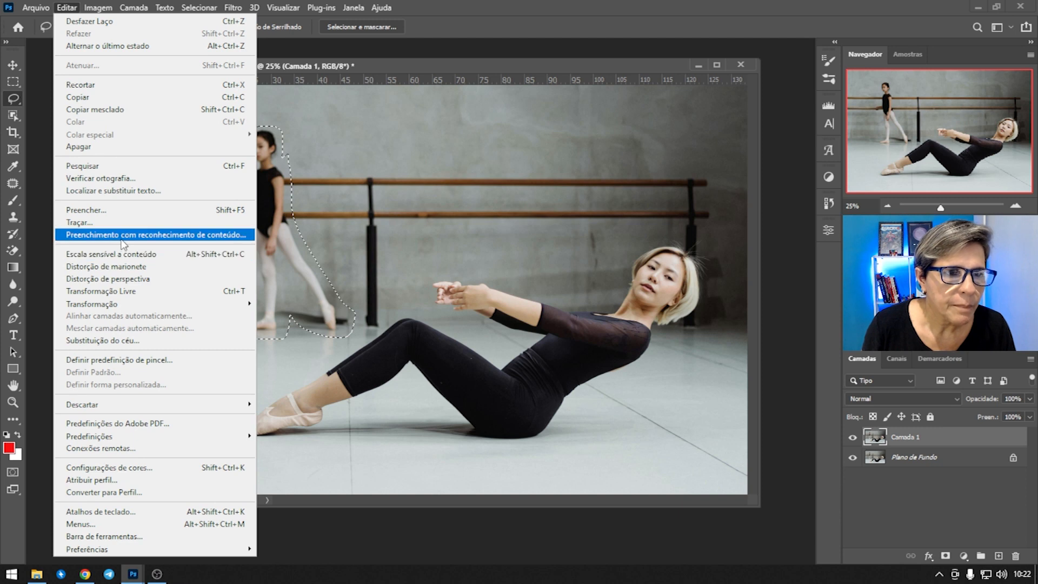
{"action": "left_click", "coordinate": [141, 235]}
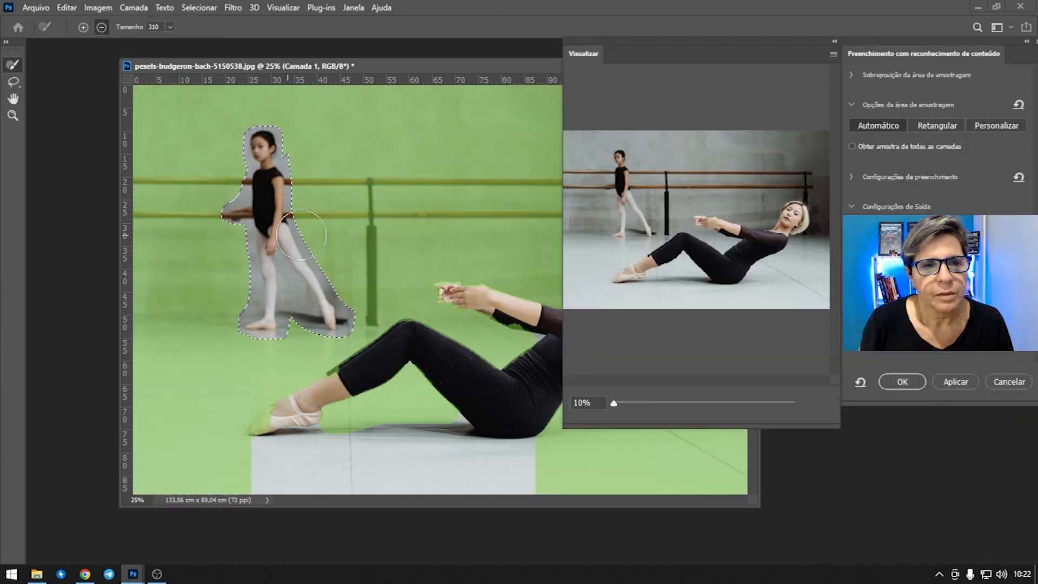
{"action": "left_click_drag", "start_coordinate": [388, 69], "coordinate": [362, 64]}
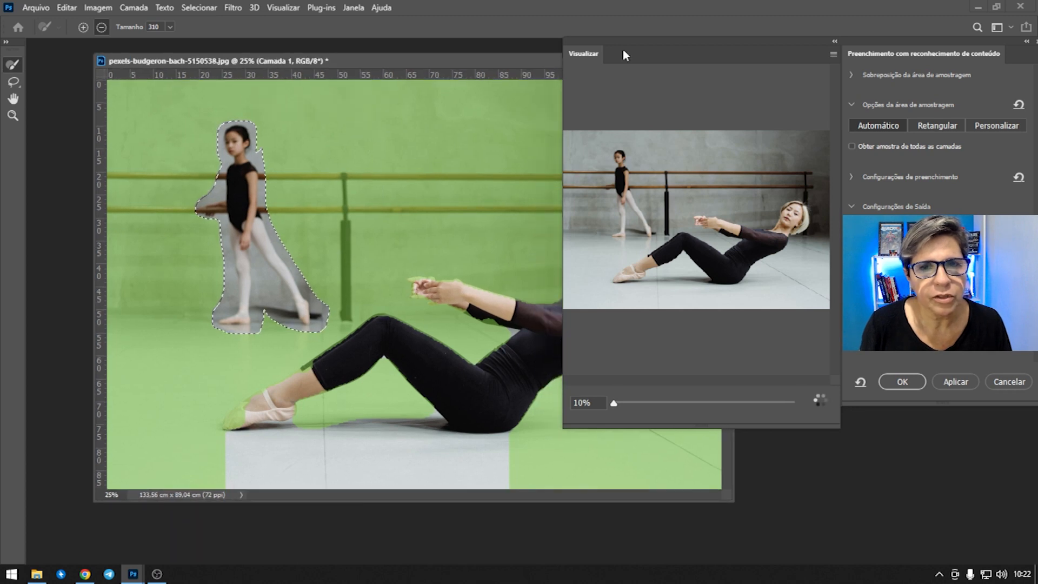
{"action": "left_click_drag", "start_coordinate": [523, 63], "coordinate": [424, 56]}
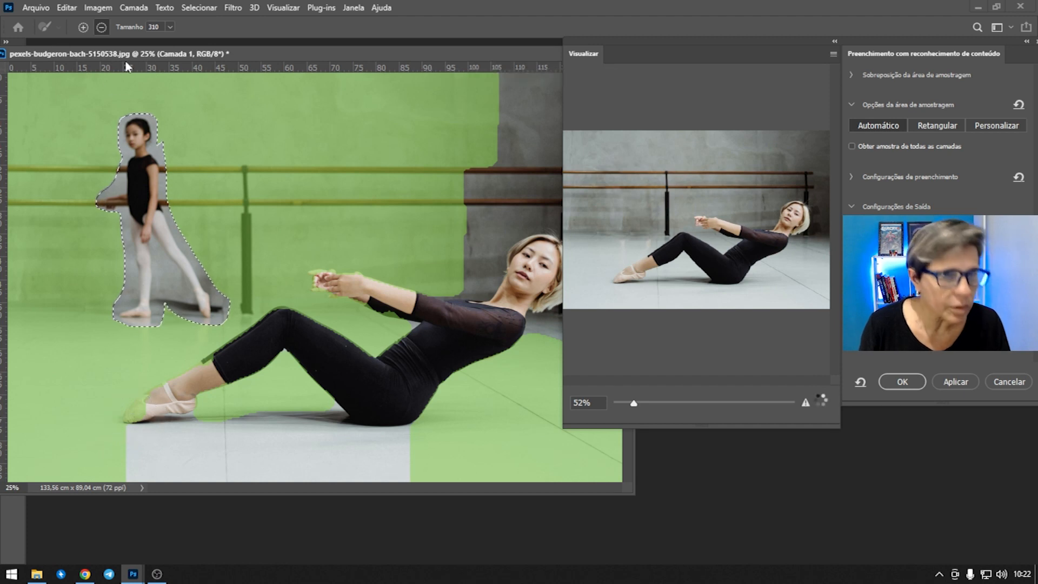
{"action": "left_click", "coordinate": [169, 27]}
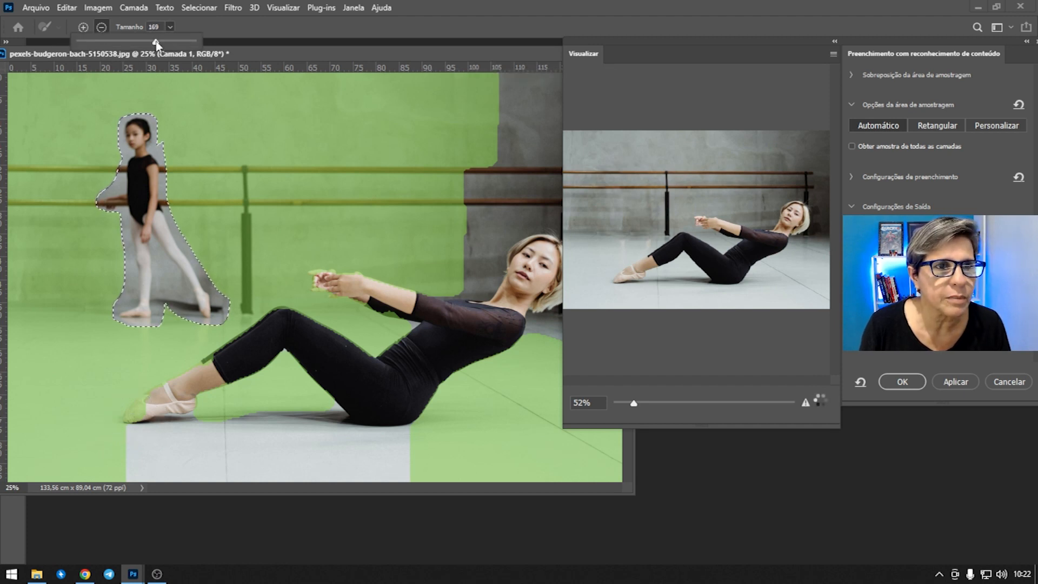
{"action": "left_click", "coordinate": [134, 421]}
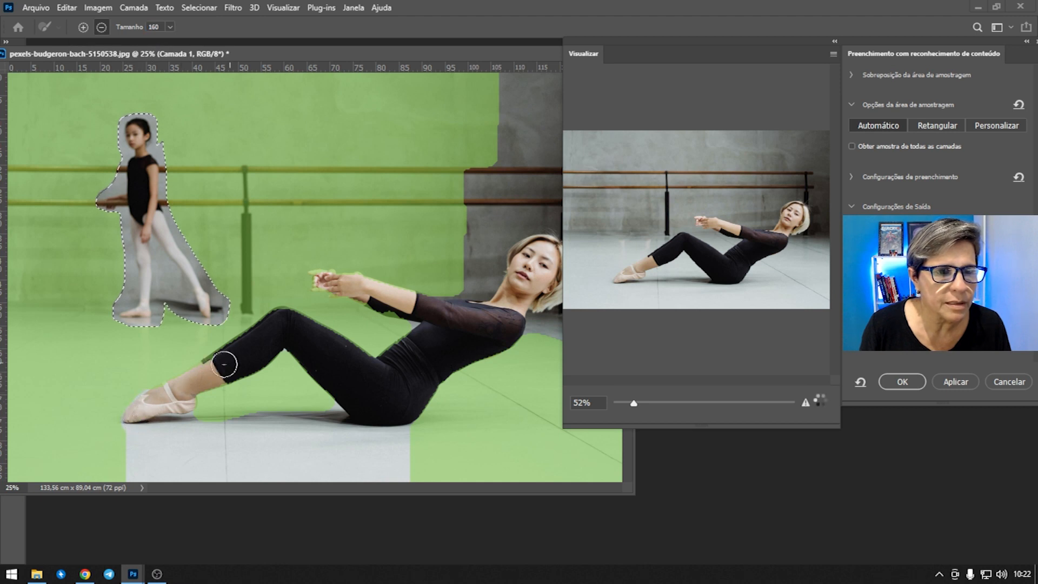
{"action": "mouse_move", "coordinate": [323, 341]}
{"action": "left_mouse_down"}
{"action": "mouse_move", "coordinate": [366, 369]}
{"action": "mouse_move", "coordinate": [304, 321]}
{"action": "mouse_move", "coordinate": [312, 341]}
{"action": "mouse_move", "coordinate": [370, 367]}
{"action": "mouse_move", "coordinate": [413, 329]}
{"action": "mouse_move", "coordinate": [405, 310]}
{"action": "mouse_move", "coordinate": [313, 279]}
{"action": "mouse_move", "coordinate": [371, 303]}
{"action": "mouse_move", "coordinate": [316, 289]}
{"action": "mouse_move", "coordinate": [483, 301]}
{"action": "left_mouse_up"}
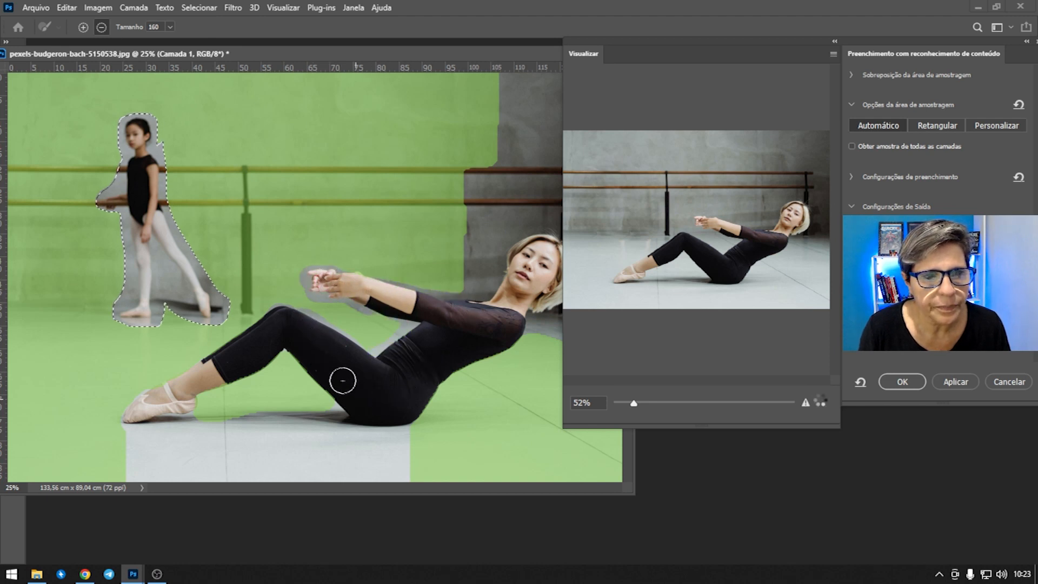
{"action": "left_click_drag", "start_coordinate": [65, 54], "coordinate": [126, 56]}
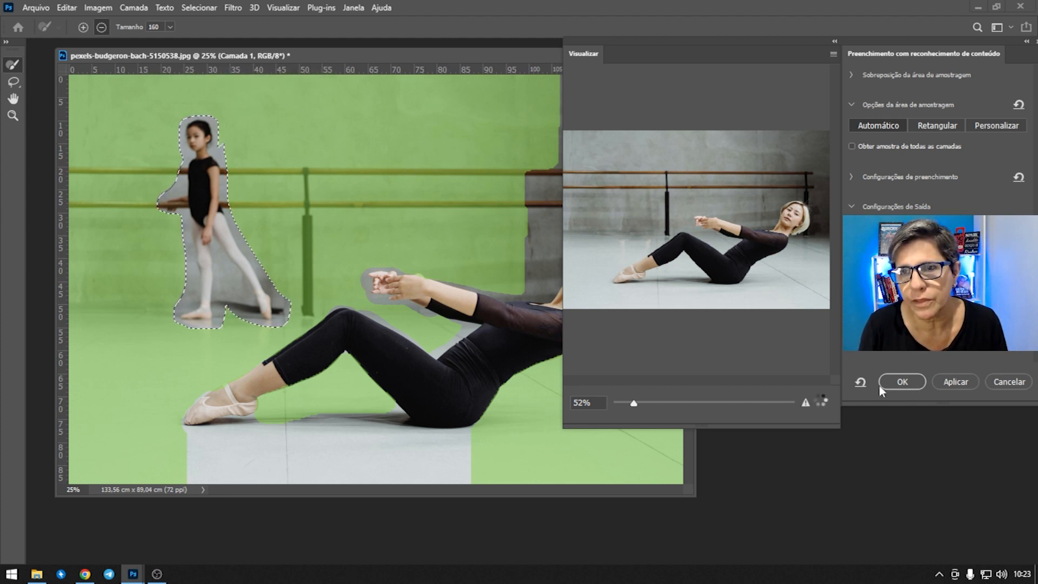
Apply the content-aware fill with the adjusted sampling area, close its workspace and clear the selection.
{"action": "left_click", "coordinate": [967, 380]}
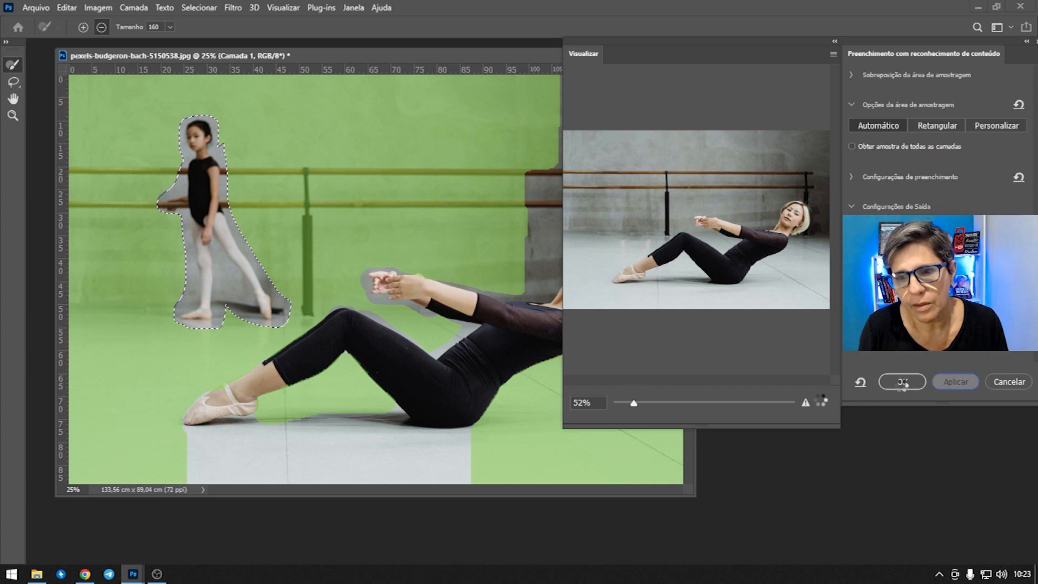
{"action": "left_click", "coordinate": [902, 382]}
{"action": "key", "text": "ctrl+d"}
{"action": "key", "text": "ctrl+d"}
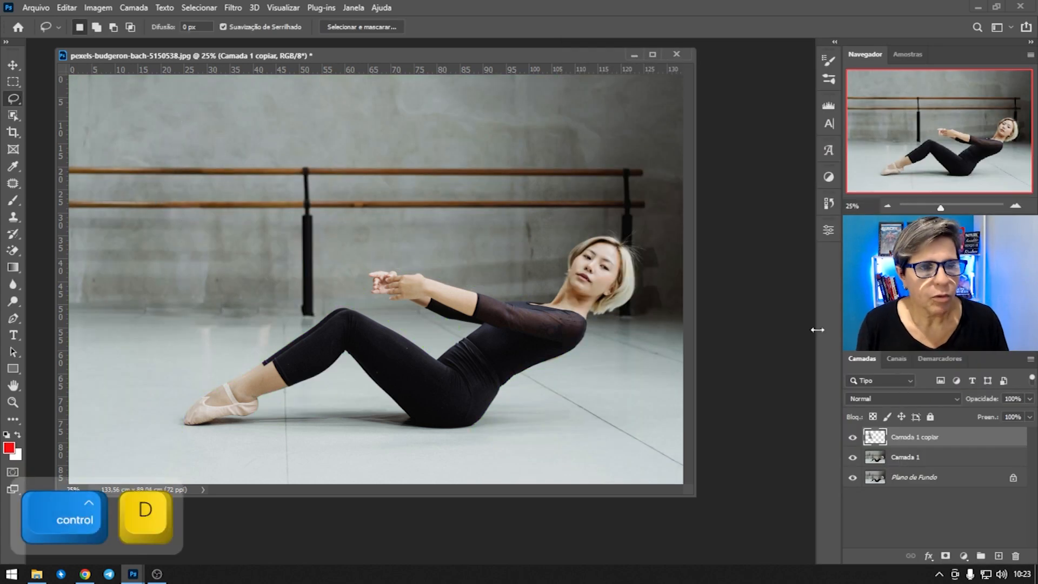
Toggle the visibility of Camada 1 copiar to compare the filled studio photo with the original.
{"action": "left_click", "coordinate": [853, 438]}
{"action": "left_click", "coordinate": [853, 438]}
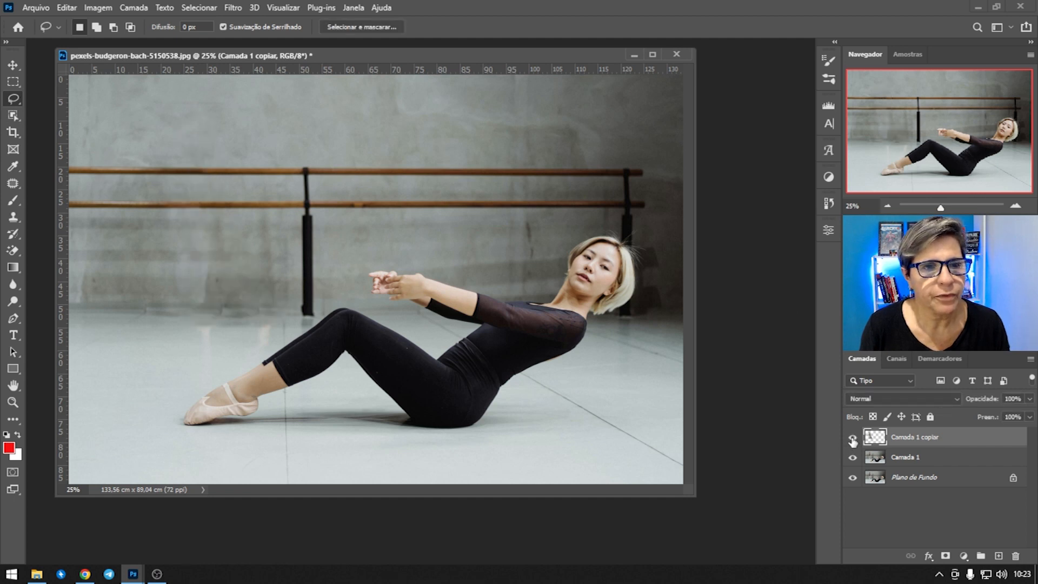
{"action": "left_click", "coordinate": [852, 438]}
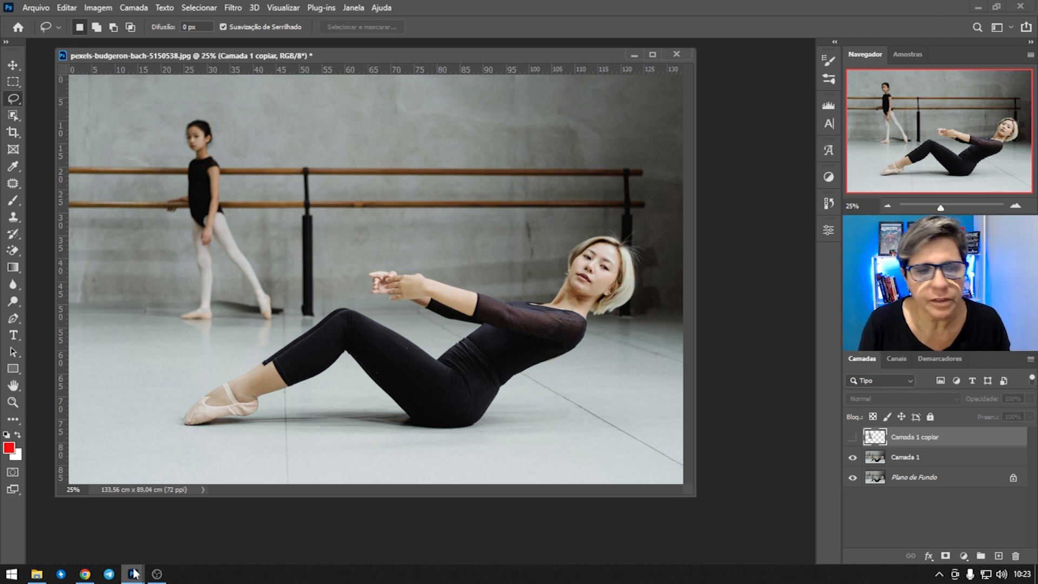
Switch to Cleanup.pictures in the browser and upload the beach photo of the woman with the dog, continuing with the SD version.
{"action": "left_click", "coordinate": [133, 450]}
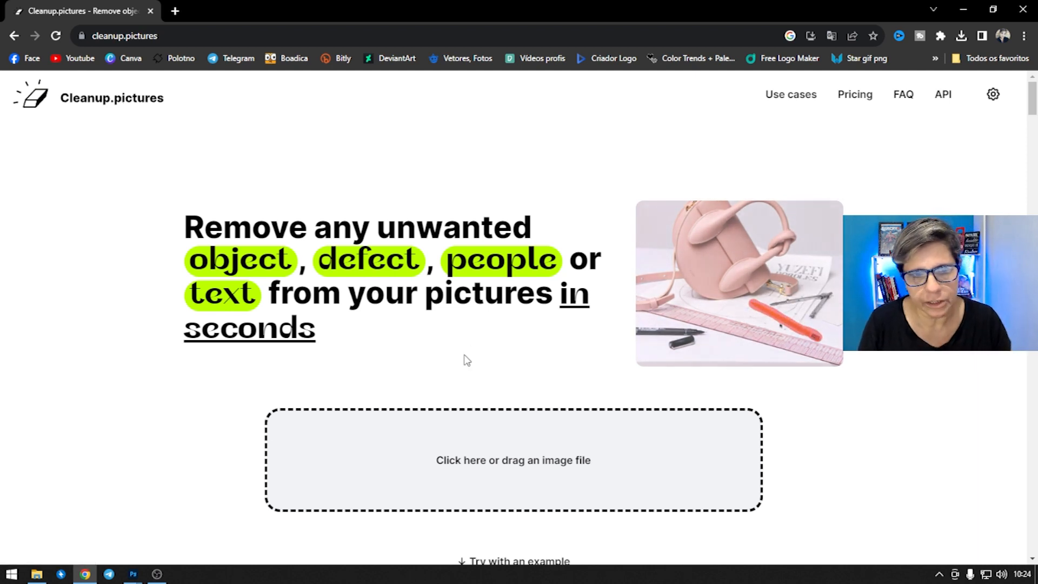
{"action": "scroll", "coordinate": [466, 359], "scroll_direction": "down", "scroll_amount": 1}
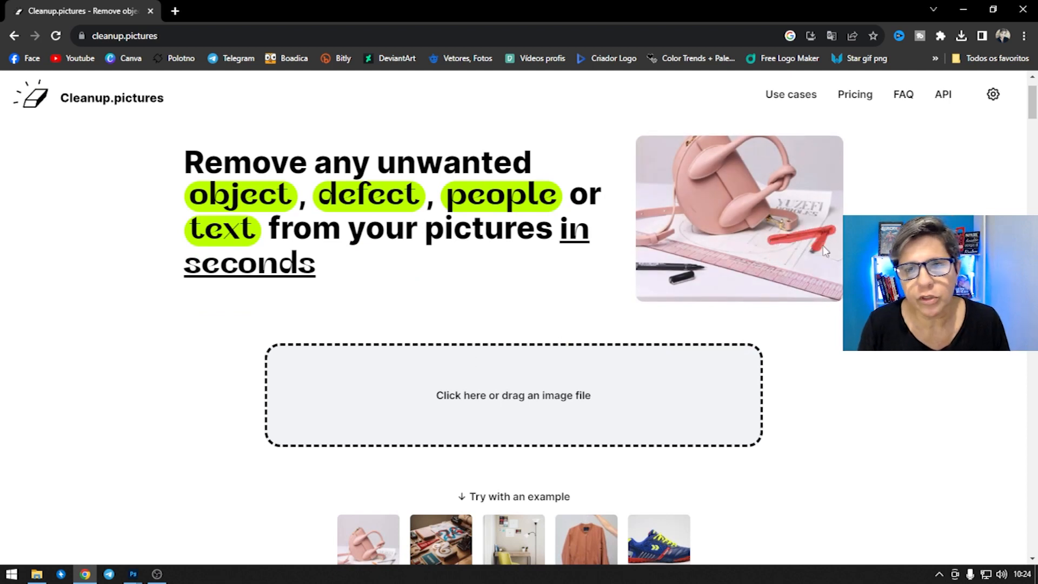
{"action": "scroll", "coordinate": [737, 341], "scroll_direction": "down", "scroll_amount": 1}
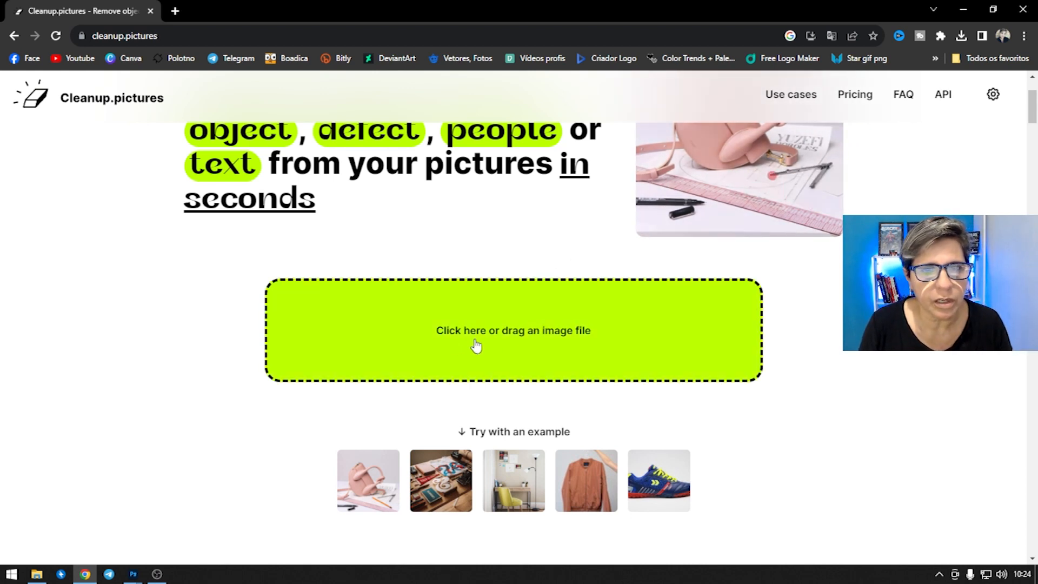
{"action": "left_click", "coordinate": [477, 340]}
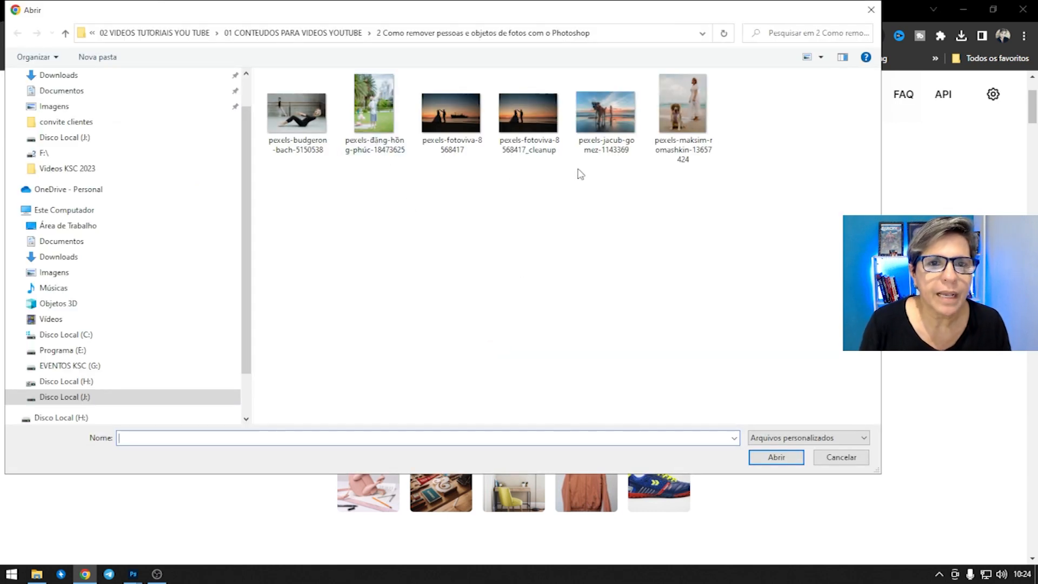
{"action": "left_click", "coordinate": [458, 125]}
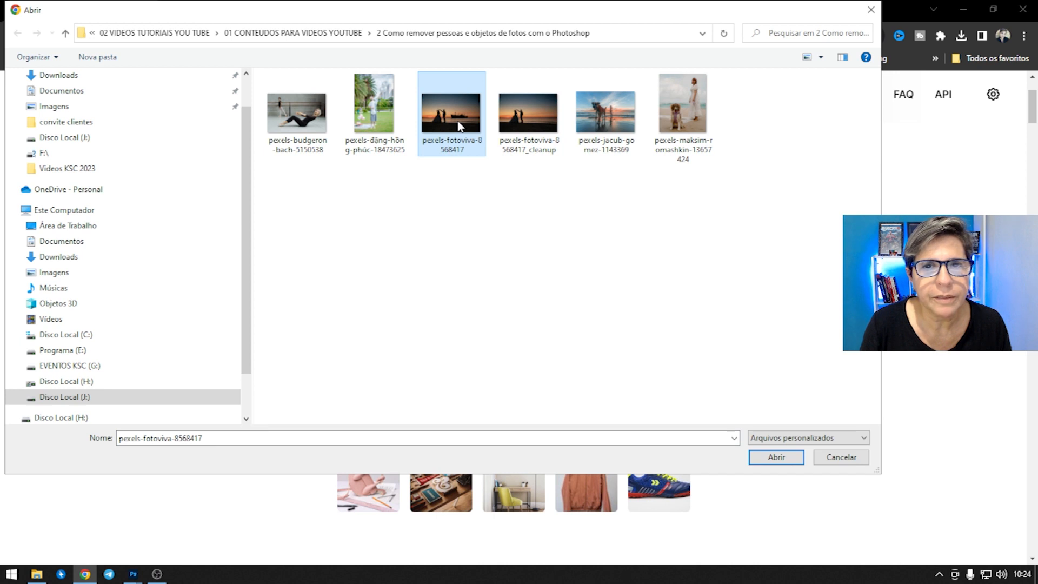
{"action": "left_click", "coordinate": [693, 109]}
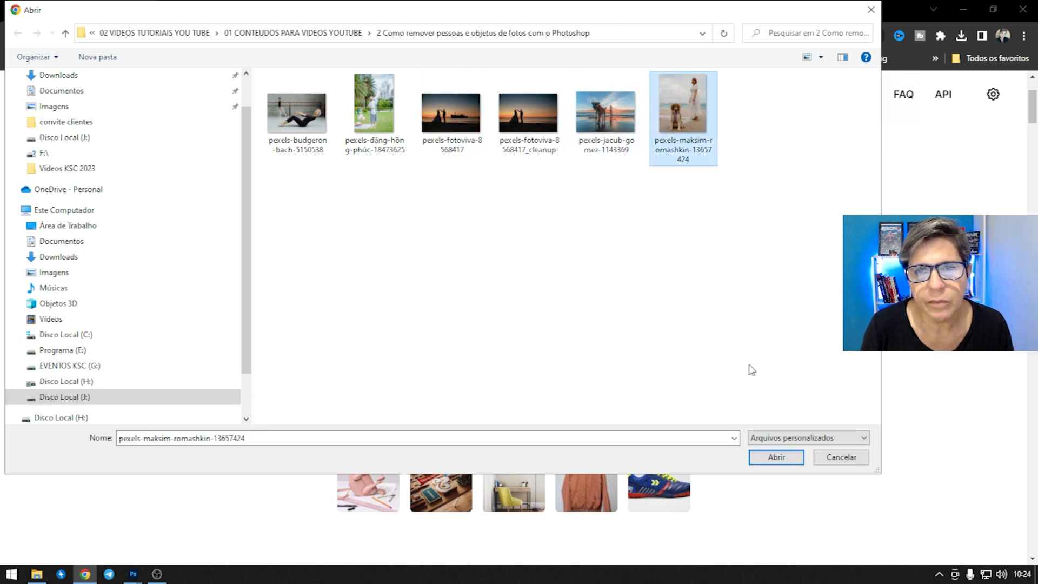
{"action": "left_click", "coordinate": [792, 461]}
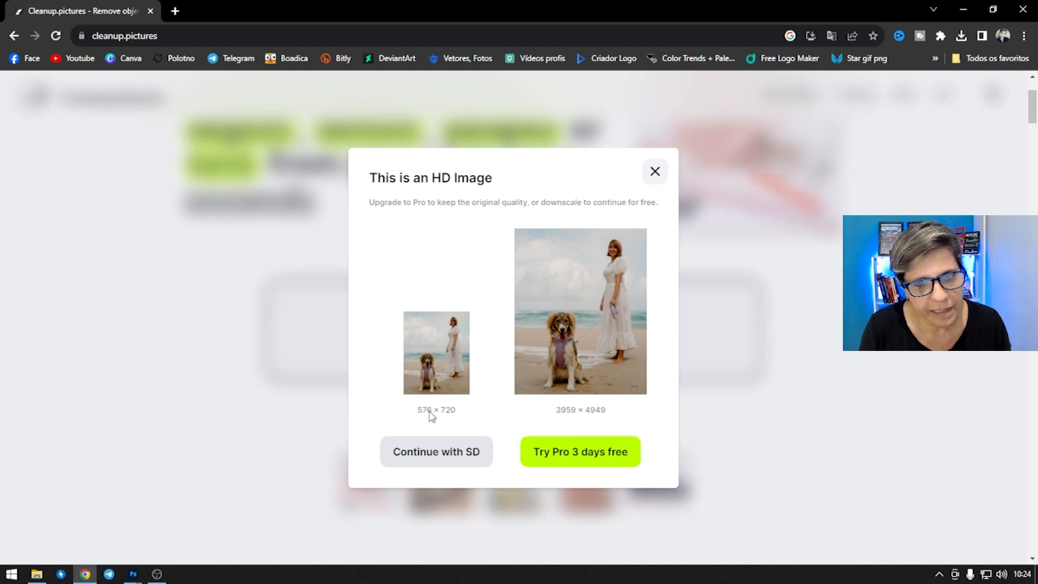
{"action": "left_click", "coordinate": [444, 457]}
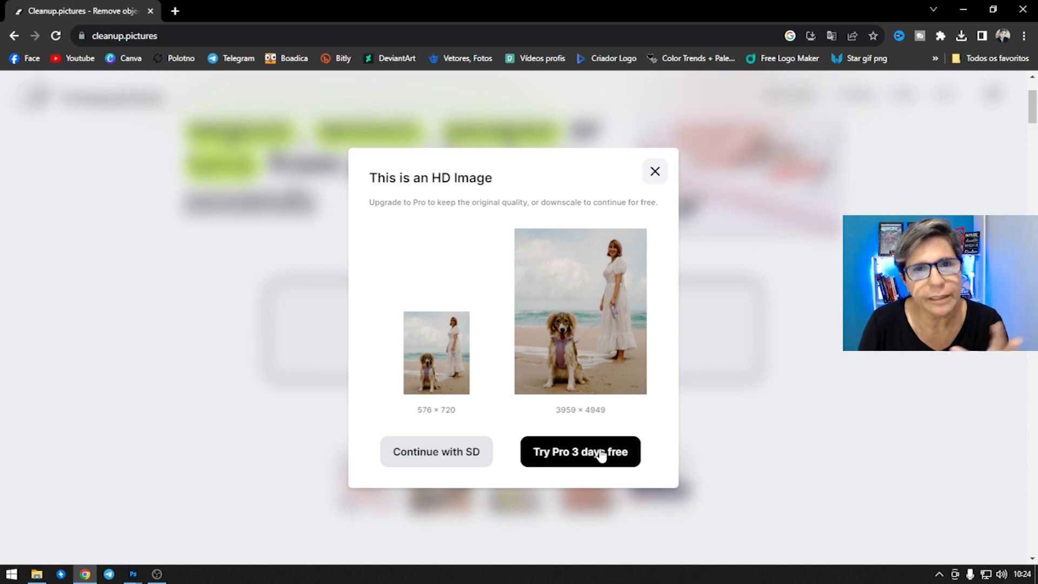
{"action": "left_click", "coordinate": [456, 460]}
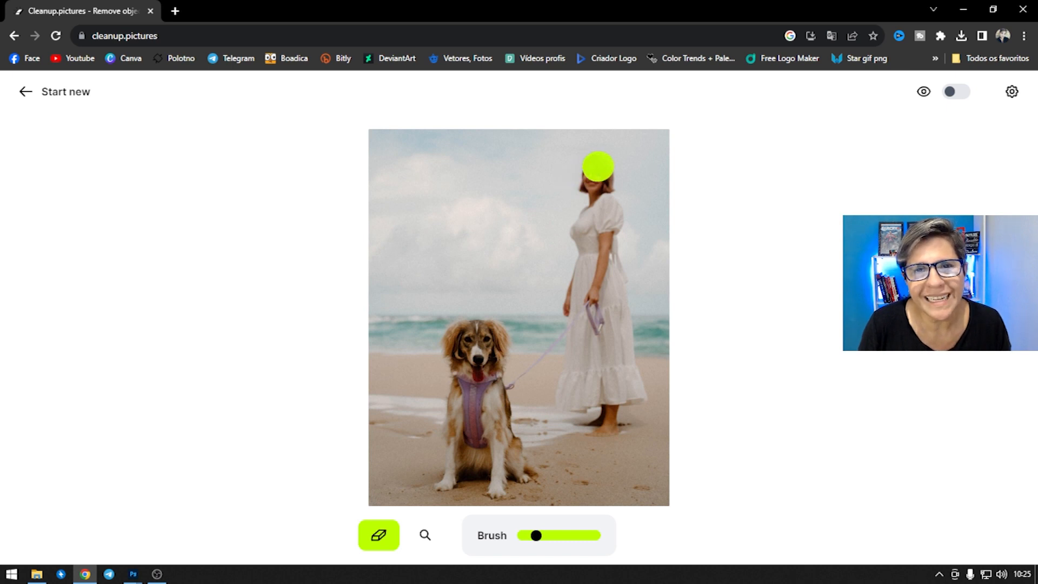
Brush over the woman in the white dress and her leash to erase them, and undo that erasure.
{"action": "mouse_move", "coordinate": [595, 169]}
{"action": "left_mouse_down"}
{"action": "mouse_move", "coordinate": [572, 302]}
{"action": "mouse_move", "coordinate": [529, 377]}
{"action": "mouse_move", "coordinate": [596, 431]}
{"action": "mouse_move", "coordinate": [616, 396]}
{"action": "mouse_move", "coordinate": [638, 390]}
{"action": "mouse_move", "coordinate": [587, 379]}
{"action": "mouse_move", "coordinate": [579, 301]}
{"action": "mouse_move", "coordinate": [588, 334]}
{"action": "mouse_move", "coordinate": [597, 322]}
{"action": "mouse_move", "coordinate": [614, 361]}
{"action": "mouse_move", "coordinate": [623, 338]}
{"action": "mouse_move", "coordinate": [626, 368]}
{"action": "mouse_move", "coordinate": [605, 170]}
{"action": "mouse_move", "coordinate": [596, 326]}
{"action": "left_mouse_up"}
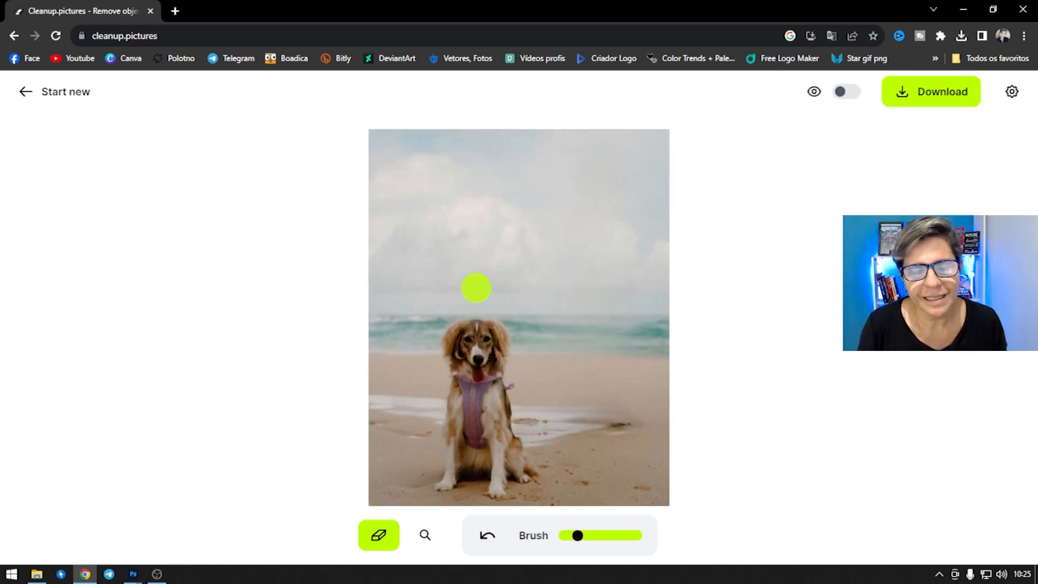
{"action": "left_click", "coordinate": [488, 538]}
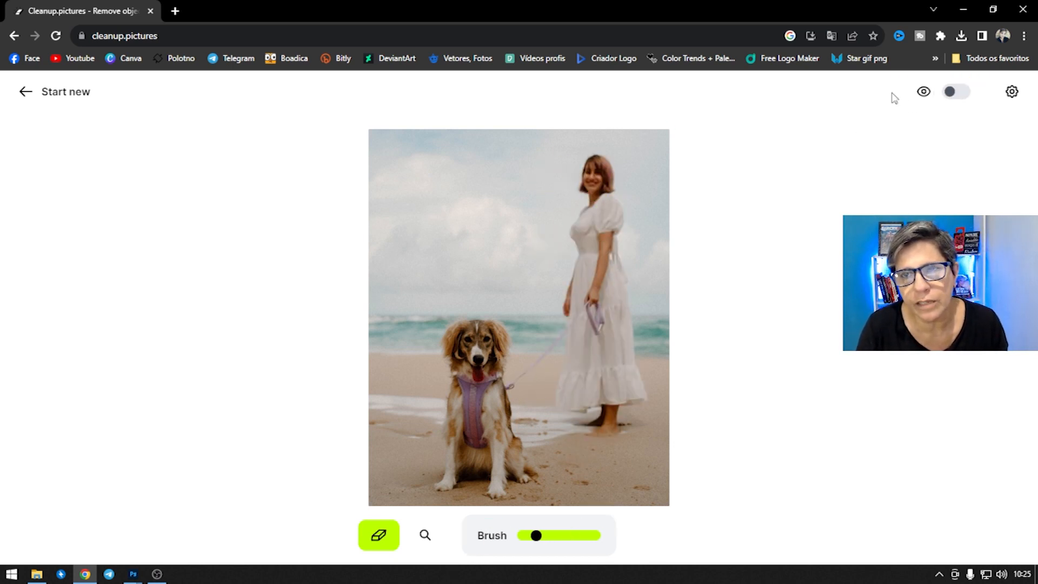
Erase the woman in the white dress from the beach photo by brushing over her whole figure, sparing the dog.
{"action": "left_click_drag", "start_coordinate": [595, 162], "coordinate": [564, 339]}
{"action": "mouse_move", "coordinate": [576, 241]}
{"action": "left_mouse_down"}
{"action": "mouse_move", "coordinate": [612, 169]}
{"action": "mouse_move", "coordinate": [618, 309]}
{"action": "mouse_move", "coordinate": [603, 254]}
{"action": "mouse_move", "coordinate": [591, 315]}
{"action": "mouse_move", "coordinate": [572, 342]}
{"action": "mouse_move", "coordinate": [570, 407]}
{"action": "mouse_move", "coordinate": [622, 411]}
{"action": "left_mouse_up"}
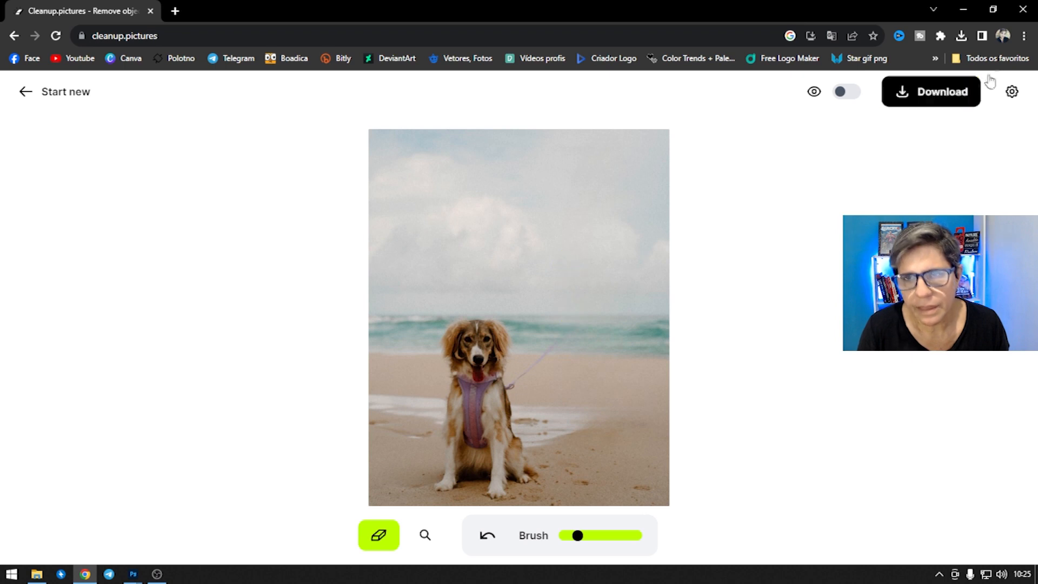
Toggle the before/after comparison several times to check the erased area against the original beach photo.
{"action": "left_click", "coordinate": [842, 93]}
{"action": "left_click", "coordinate": [842, 93]}
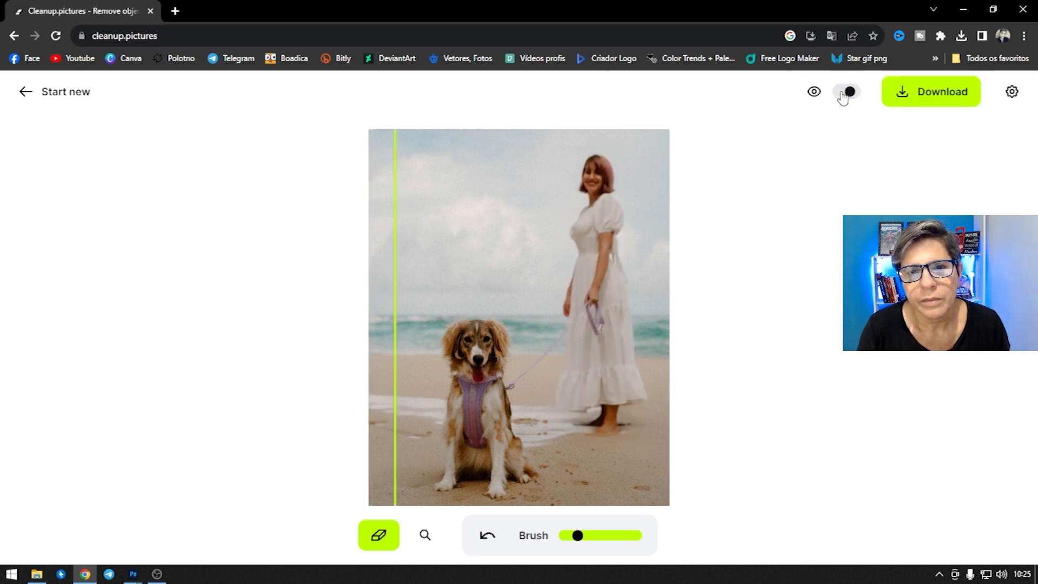
{"action": "left_click", "coordinate": [841, 93]}
{"action": "left_click", "coordinate": [841, 93]}
{"action": "left_click", "coordinate": [842, 93]}
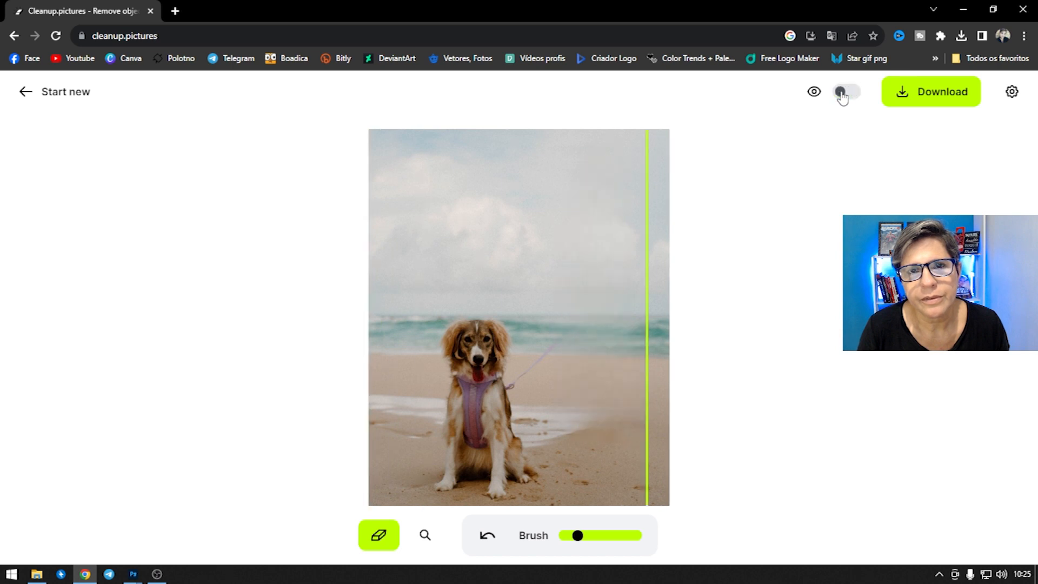
{"action": "left_click", "coordinate": [842, 93]}
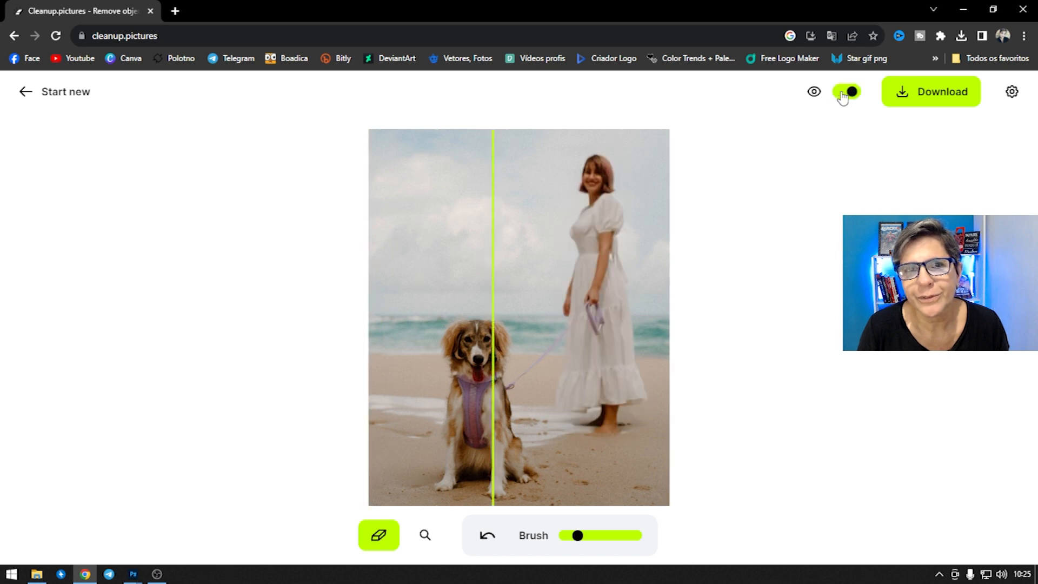
Download the cleaned photo of the dog on the beach as a JPEG image named menina.
{"action": "left_click", "coordinate": [913, 97]}
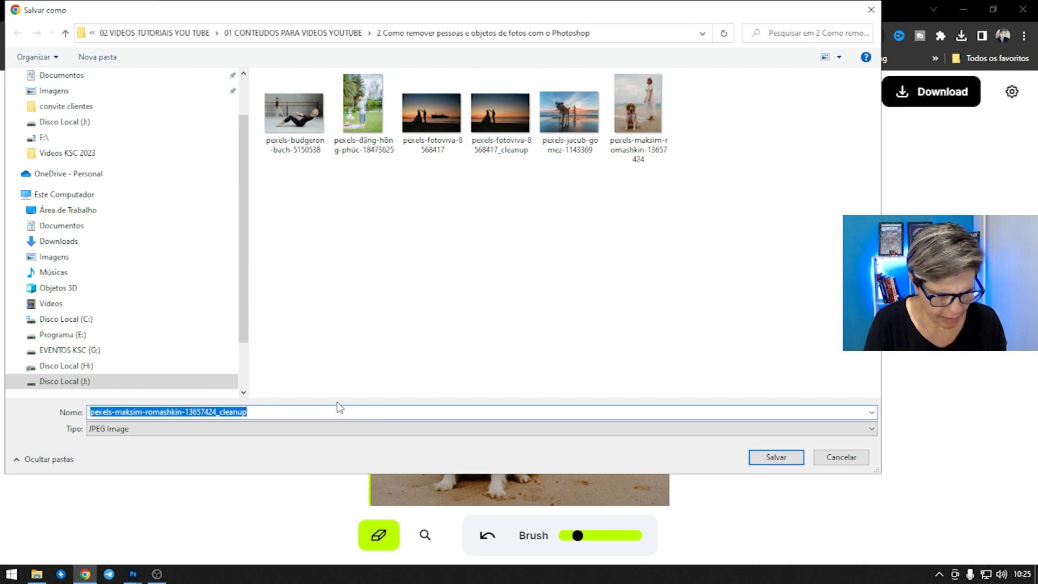
{"action": "type", "text": "menina"}
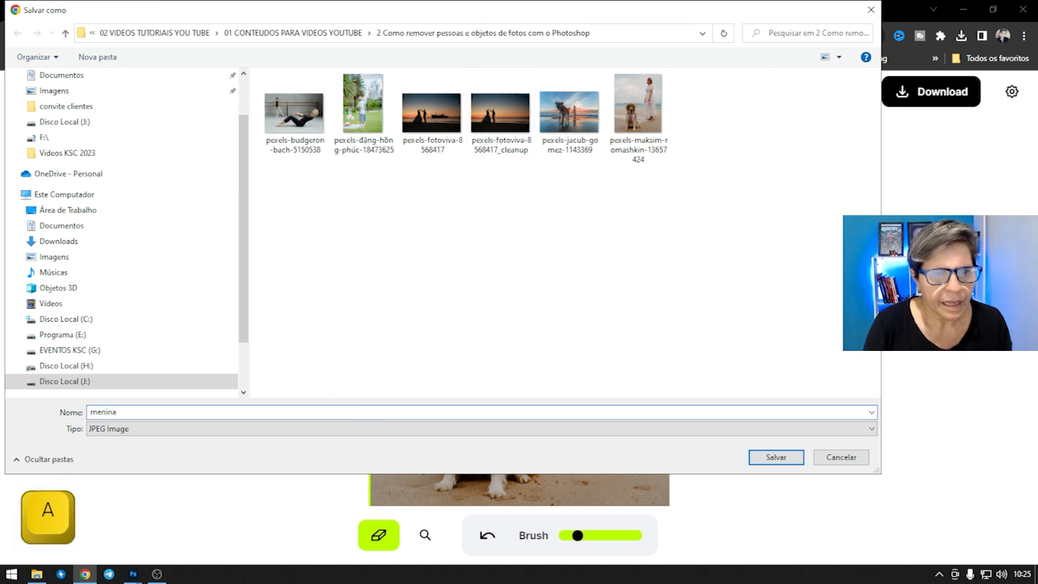
{"action": "left_click", "coordinate": [262, 426]}
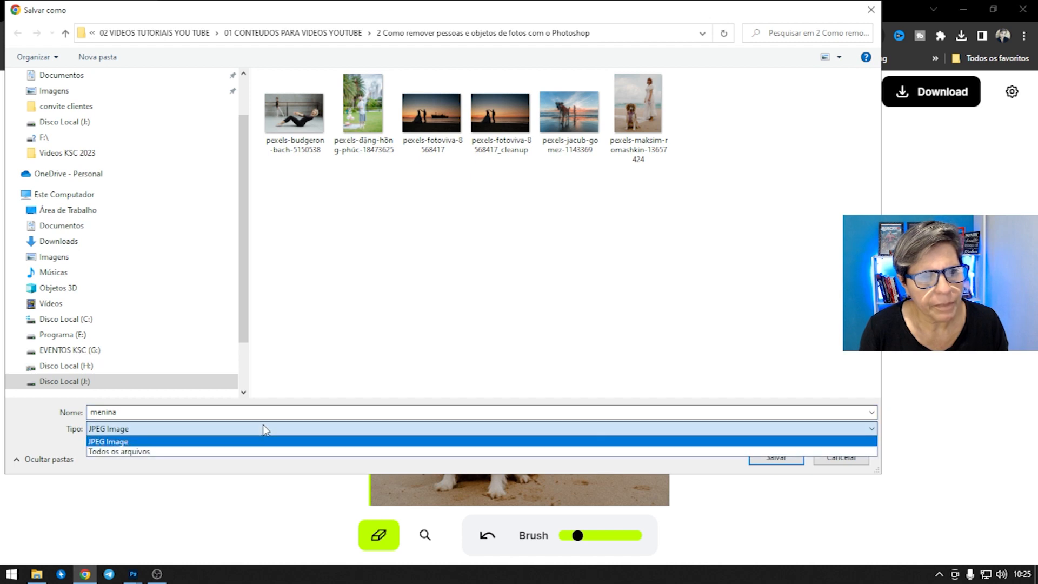
{"action": "left_click", "coordinate": [172, 460]}
{"action": "left_click", "coordinate": [776, 457]}
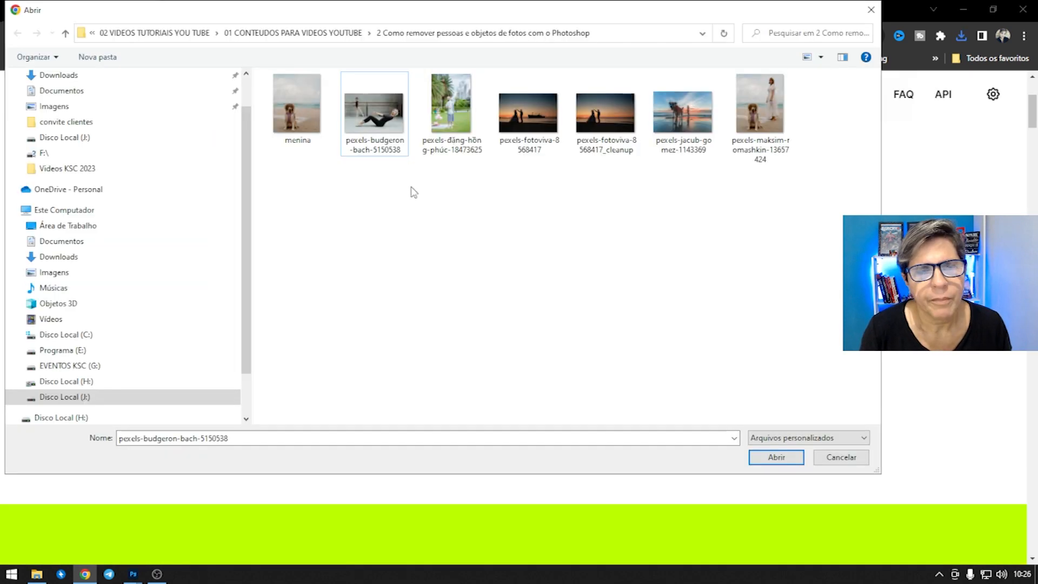
Upload the sunset couple photo pexels-fotoviva-8568417 for a new cleanup, continuing with the SD version.
{"action": "left_click", "coordinate": [543, 121]}
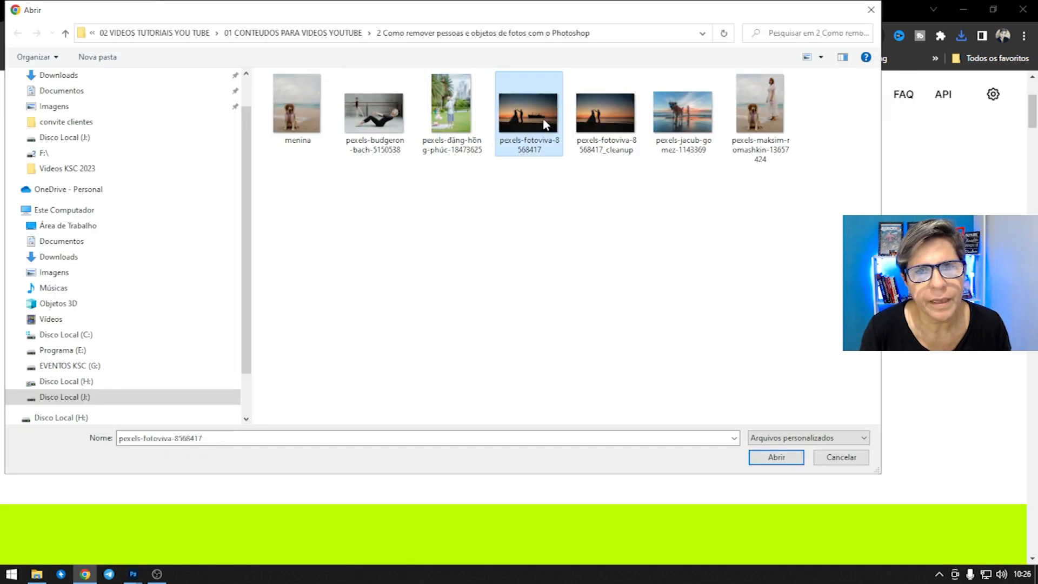
{"action": "left_click", "coordinate": [778, 458]}
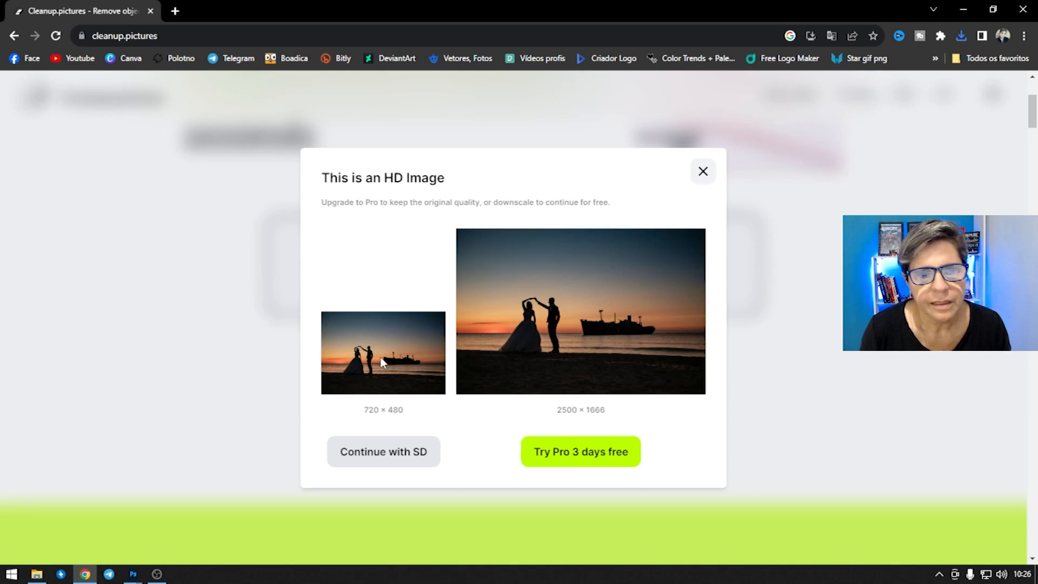
{"action": "left_click", "coordinate": [383, 461]}
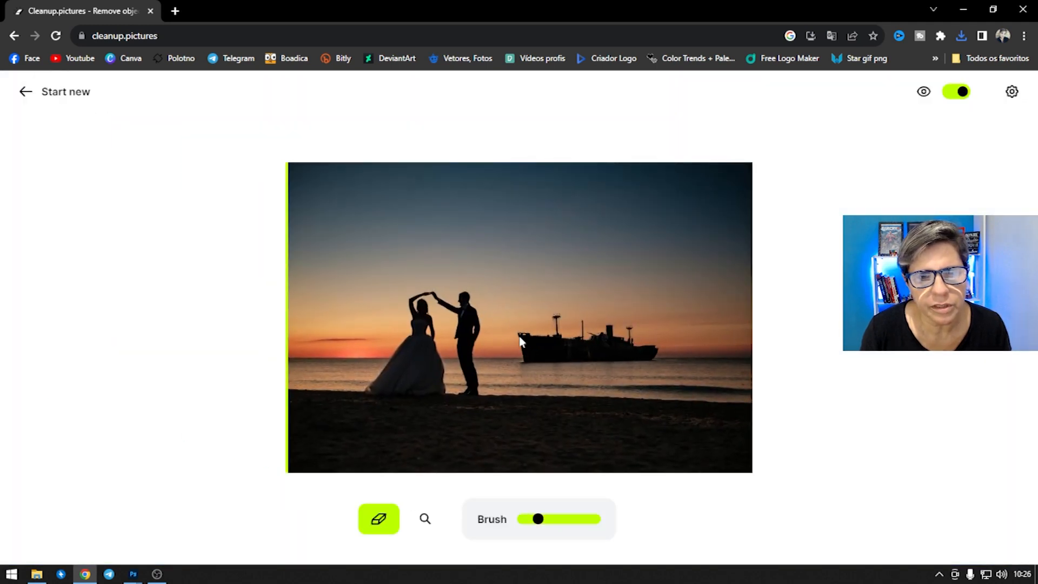
Erase the ship and its leftover traces on the water from the sunset photo, and compare the result with the original.
{"action": "mouse_move", "coordinate": [512, 331]}
{"action": "left_mouse_down"}
{"action": "mouse_move", "coordinate": [571, 322]}
{"action": "mouse_move", "coordinate": [659, 339]}
{"action": "mouse_move", "coordinate": [526, 347]}
{"action": "mouse_move", "coordinate": [648, 349]}
{"action": "mouse_move", "coordinate": [533, 350]}
{"action": "mouse_move", "coordinate": [654, 346]}
{"action": "left_mouse_up"}
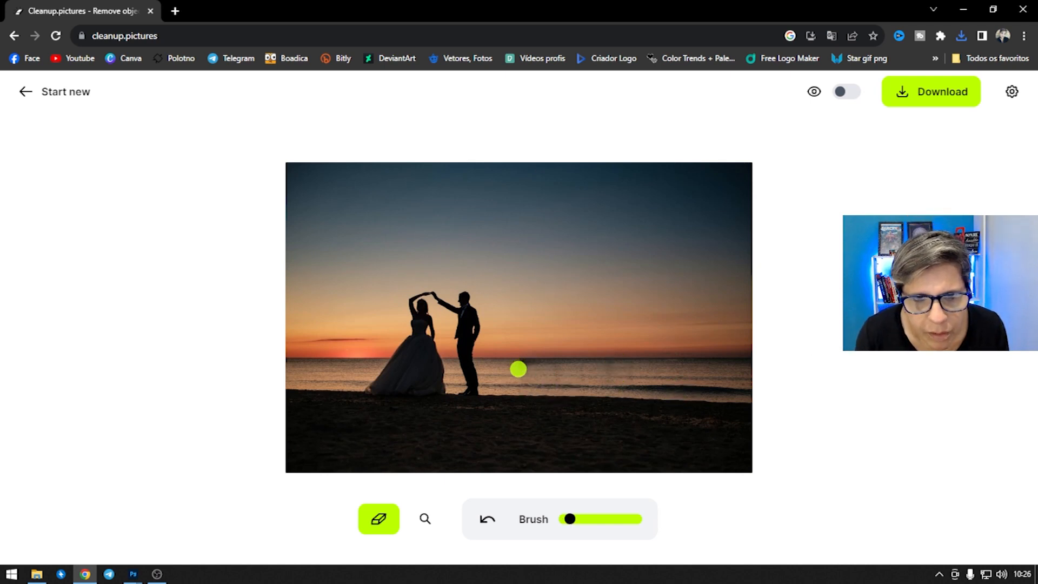
{"action": "mouse_move", "coordinate": [523, 369]}
{"action": "left_mouse_down"}
{"action": "mouse_move", "coordinate": [560, 367]}
{"action": "mouse_move", "coordinate": [520, 366]}
{"action": "mouse_move", "coordinate": [628, 367]}
{"action": "left_mouse_up"}
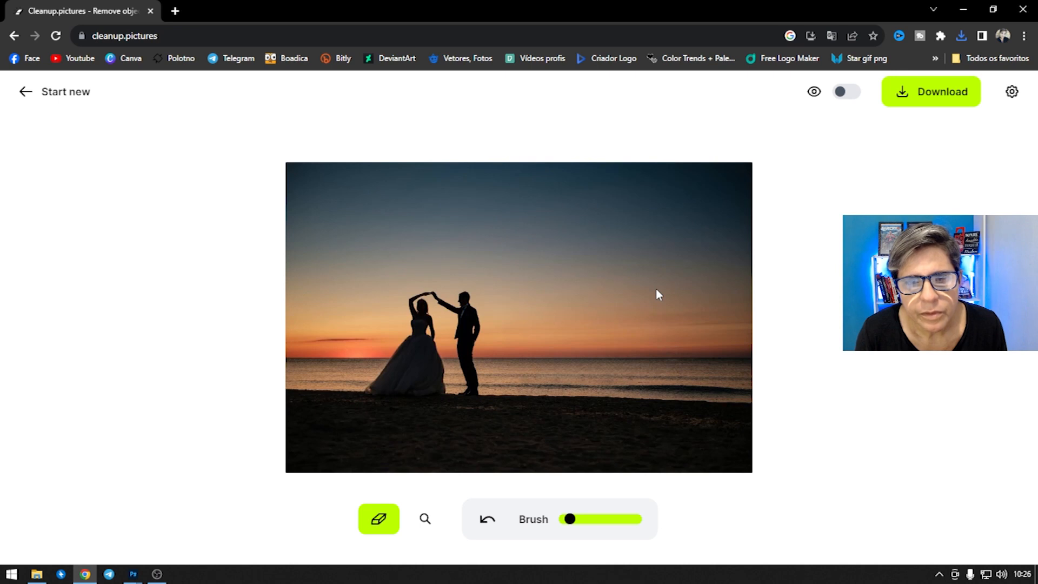
{"action": "left_click", "coordinate": [846, 94]}
{"action": "left_click", "coordinate": [846, 94]}
{"action": "left_click", "coordinate": [846, 95]}
{"action": "left_click", "coordinate": [846, 95]}
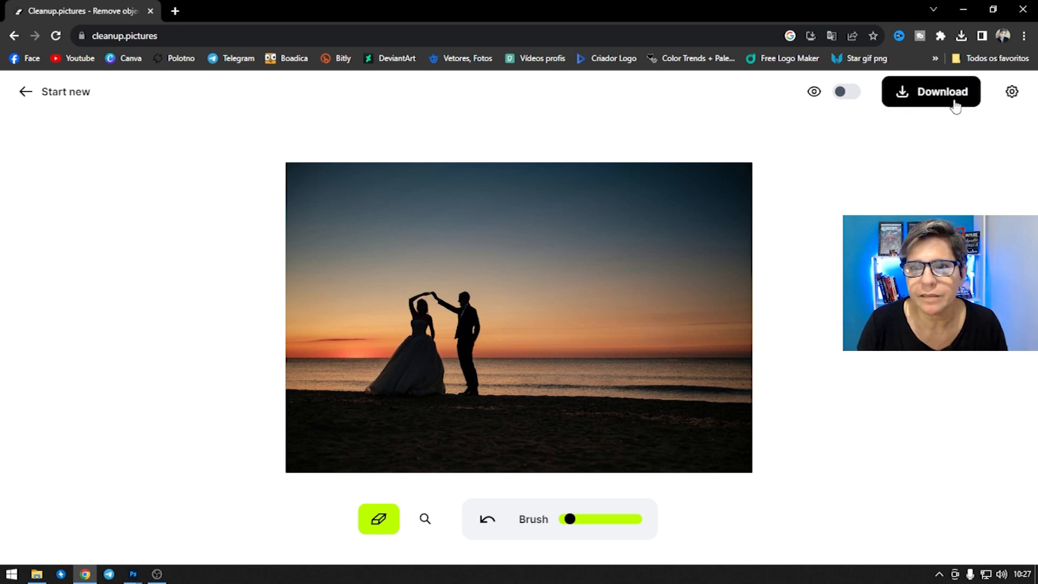
Start a new cleanup with the pink handbag example image.
{"action": "left_click", "coordinate": [57, 96]}
{"action": "scroll", "coordinate": [486, 411], "scroll_direction": "down", "scroll_amount": 5}
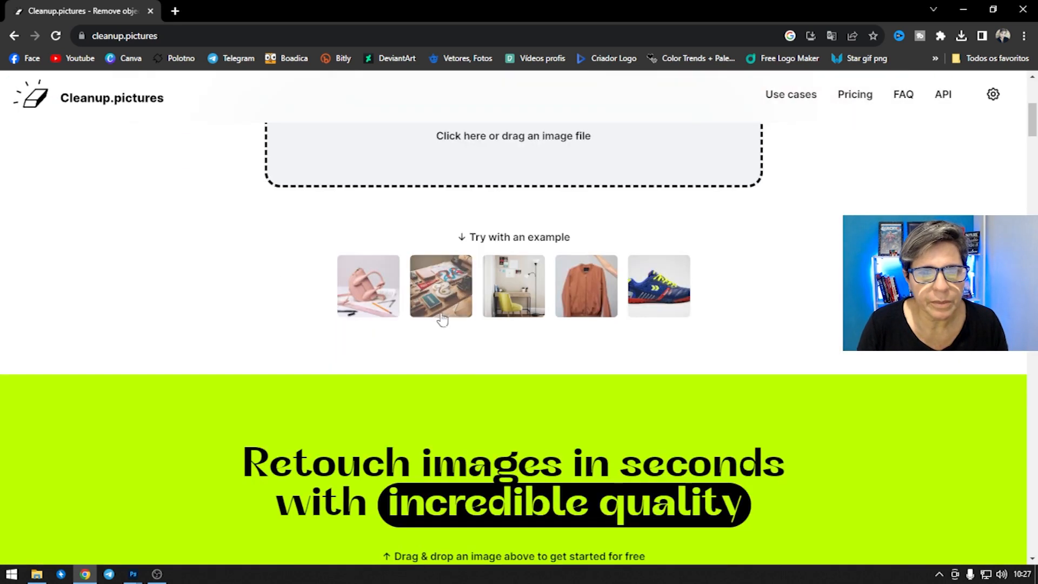
{"action": "left_click", "coordinate": [380, 296]}
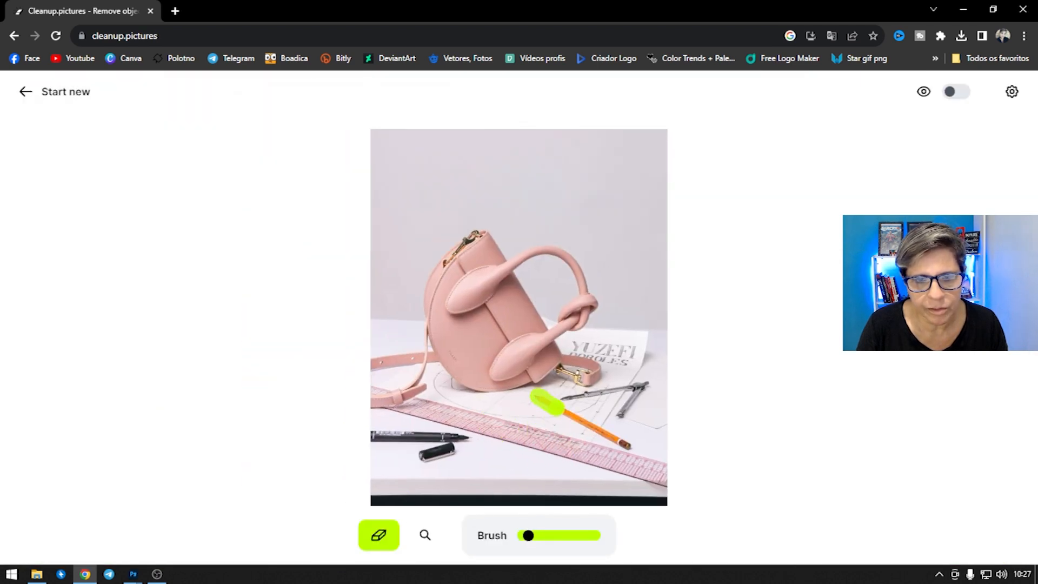
Erase the orange pencil beside the handbag by brushing over its full length, and compare the result with the original.
{"action": "left_click_drag", "start_coordinate": [627, 441], "coordinate": [631, 443]}
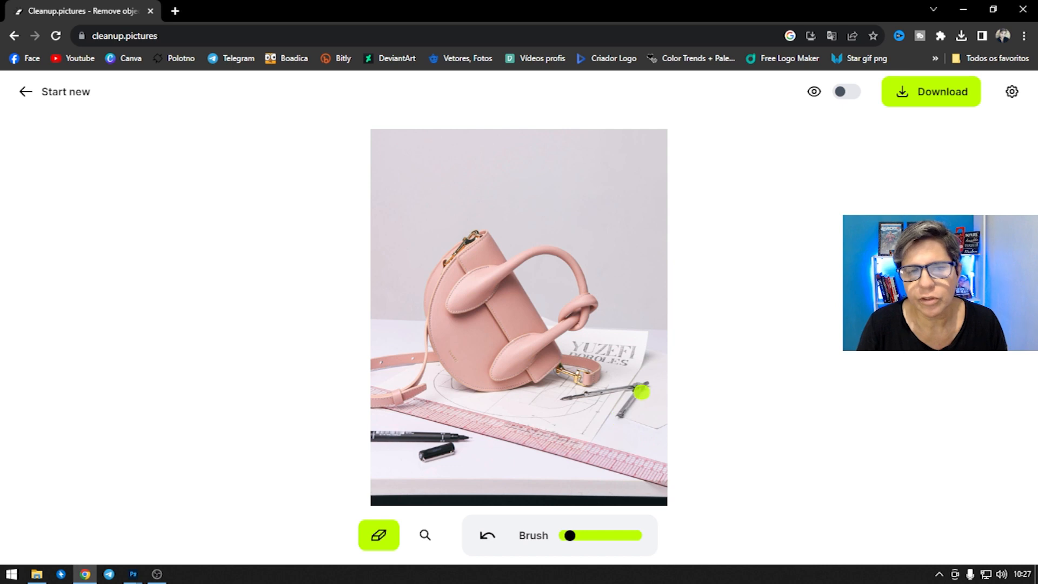
{"action": "left_click", "coordinate": [841, 93]}
{"action": "left_click", "coordinate": [841, 93]}
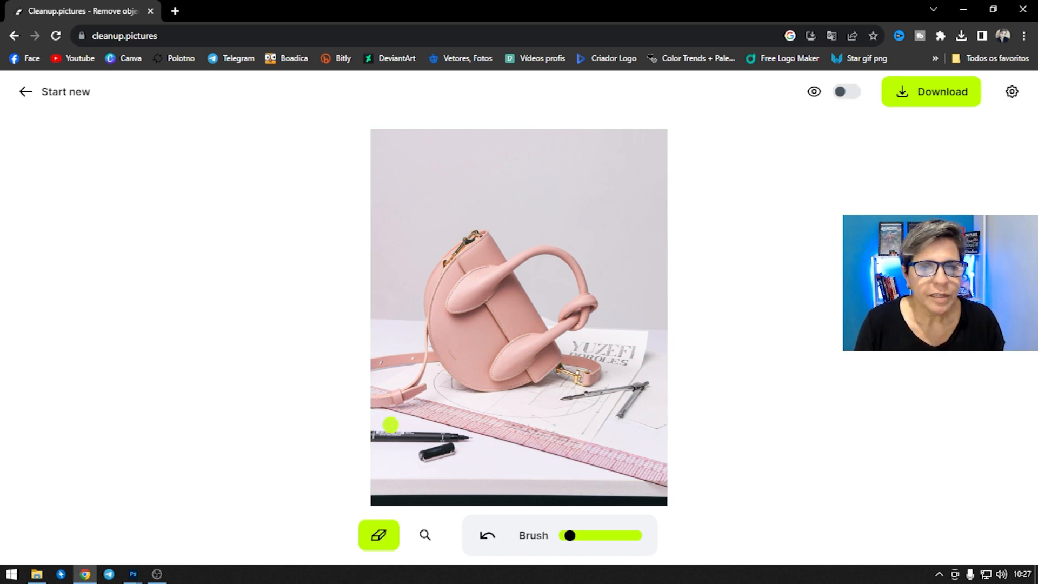
Return to the Cleanup.pictures start page and look over the upload area and example images.
{"action": "left_click", "coordinate": [19, 95]}
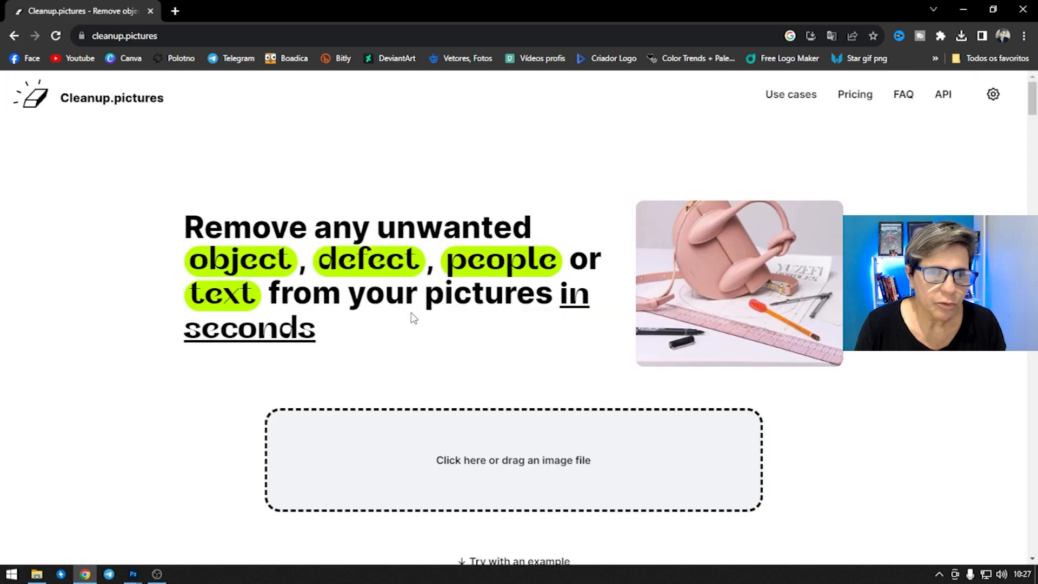
{"action": "scroll", "coordinate": [416, 319], "scroll_direction": "down", "scroll_amount": 5}
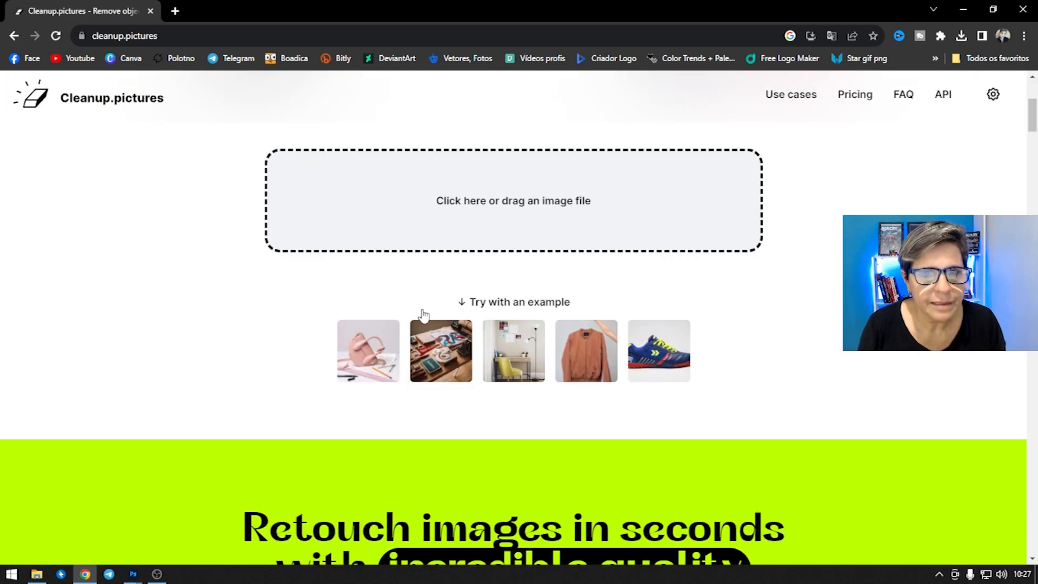
{"action": "scroll", "coordinate": [423, 315], "scroll_direction": "down", "scroll_amount": 3}
{"action": "scroll", "coordinate": [425, 313], "scroll_direction": "up", "scroll_amount": 8}
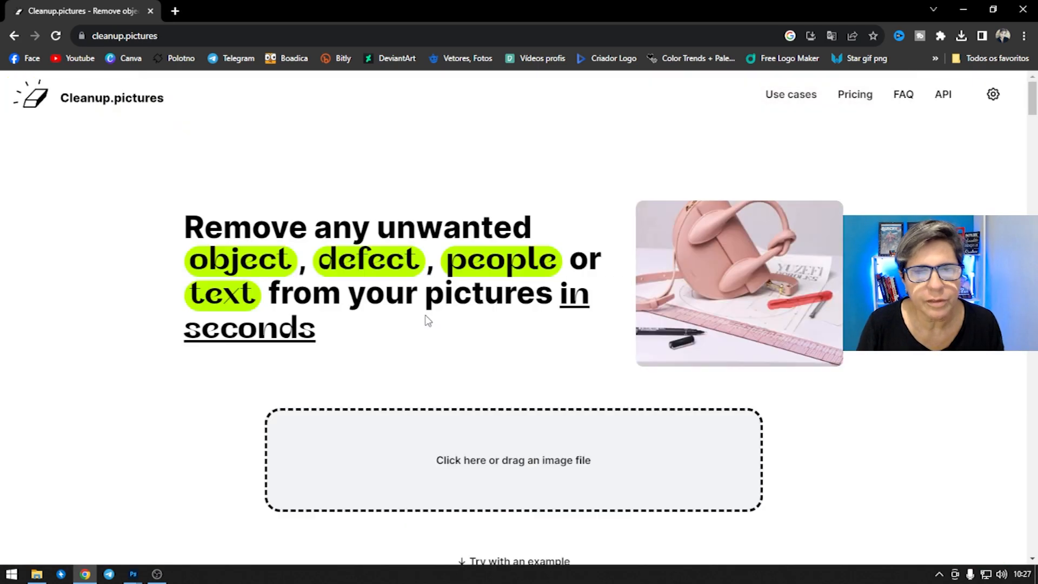